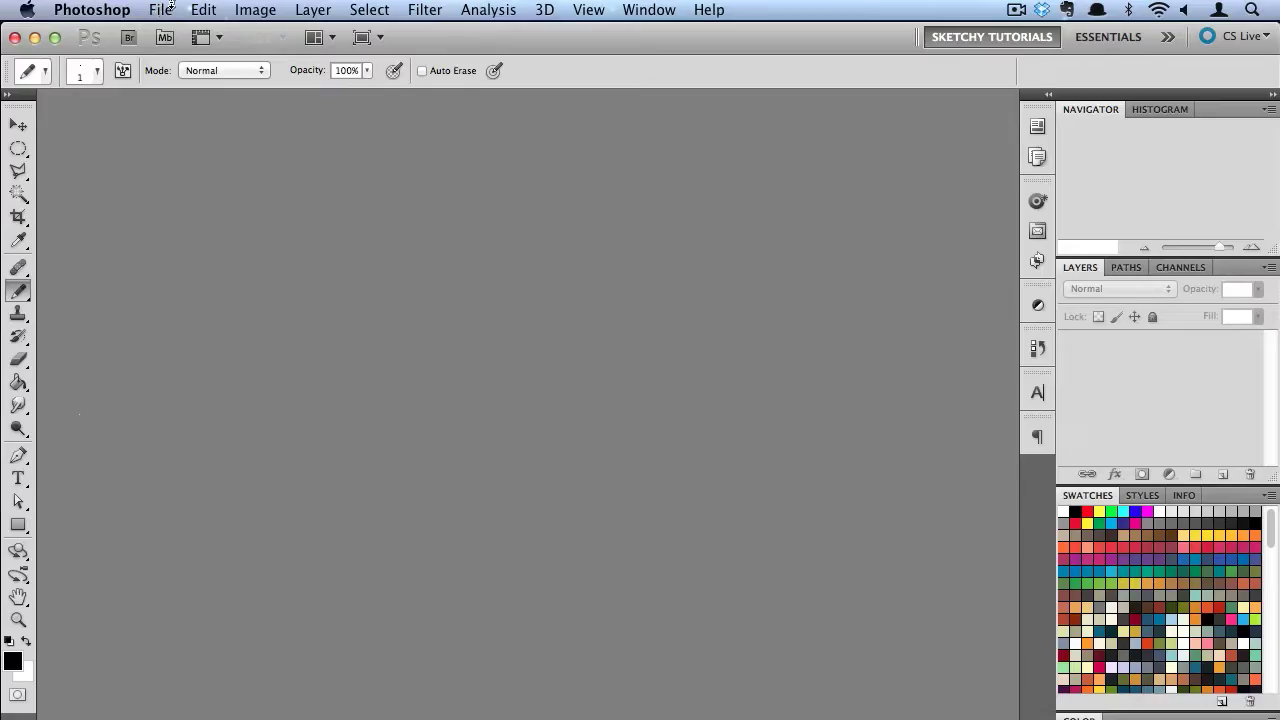
- Create a new 50 × 50 pixel document named "pixel character" at 72 pixels/inch with a white background
left_click(170, 8)
left_click(177, 31)
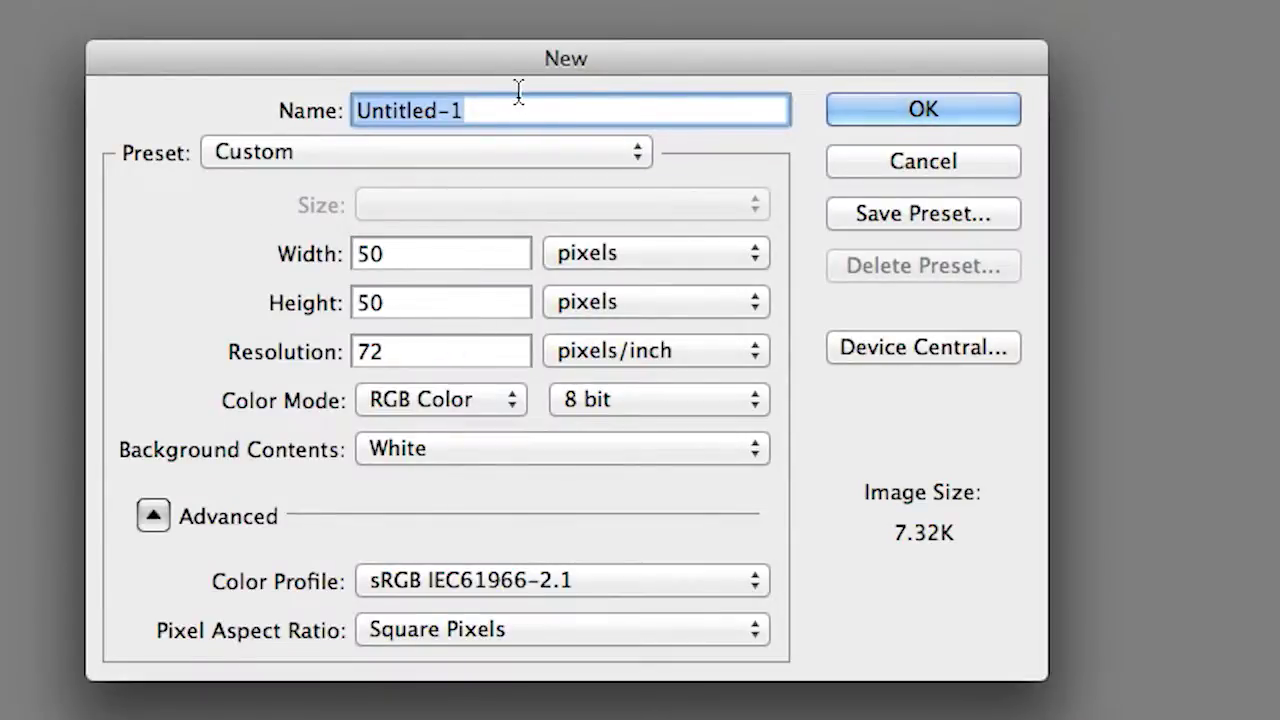
type("pixel cha")
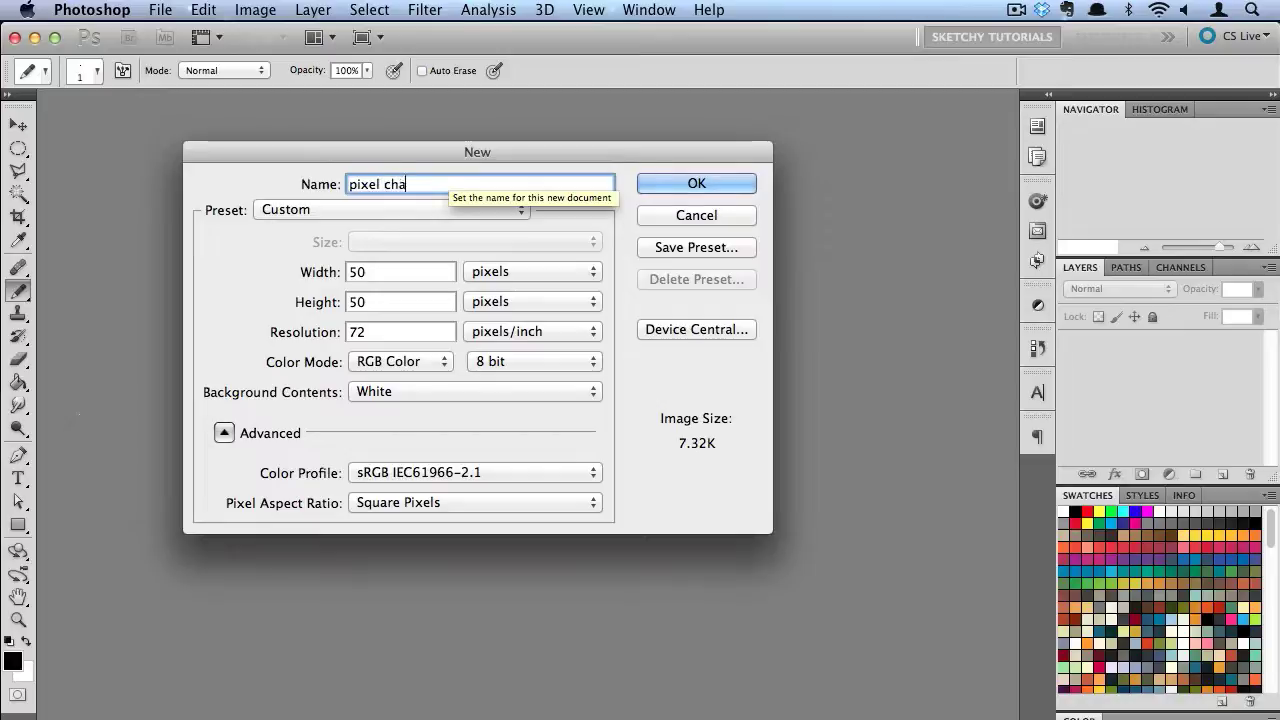
type("racter")
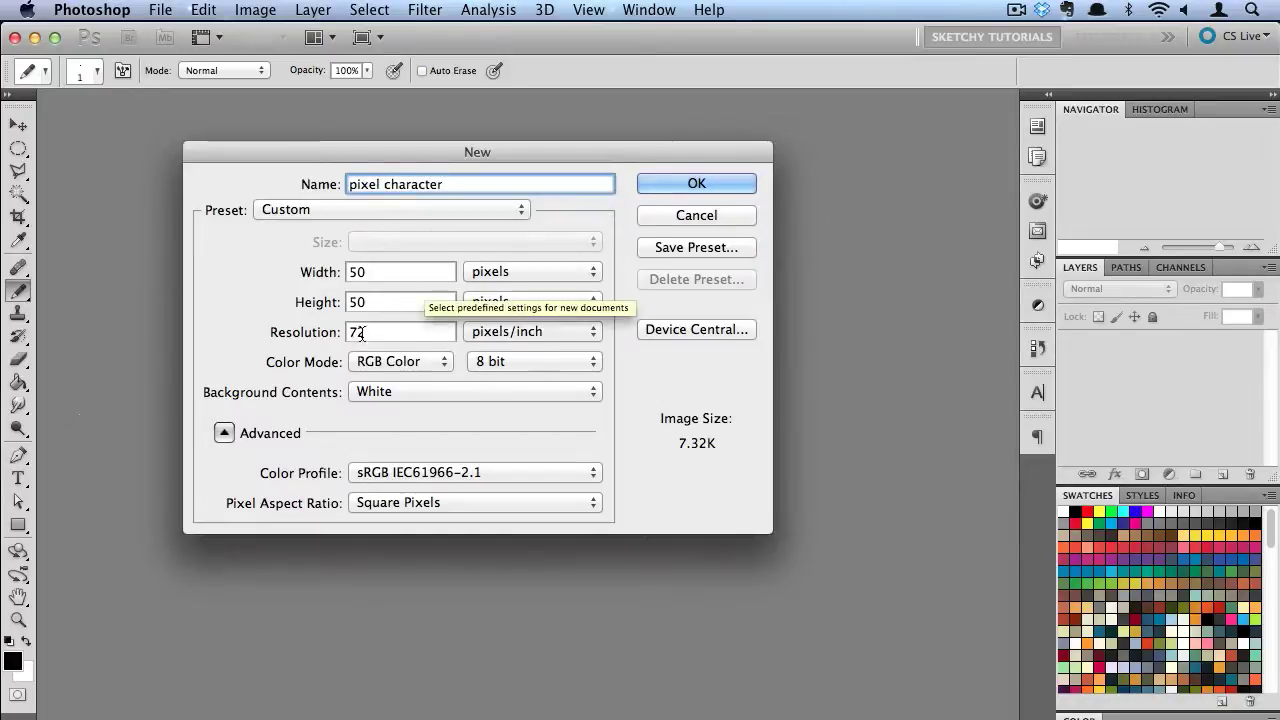
left_click(666, 186)
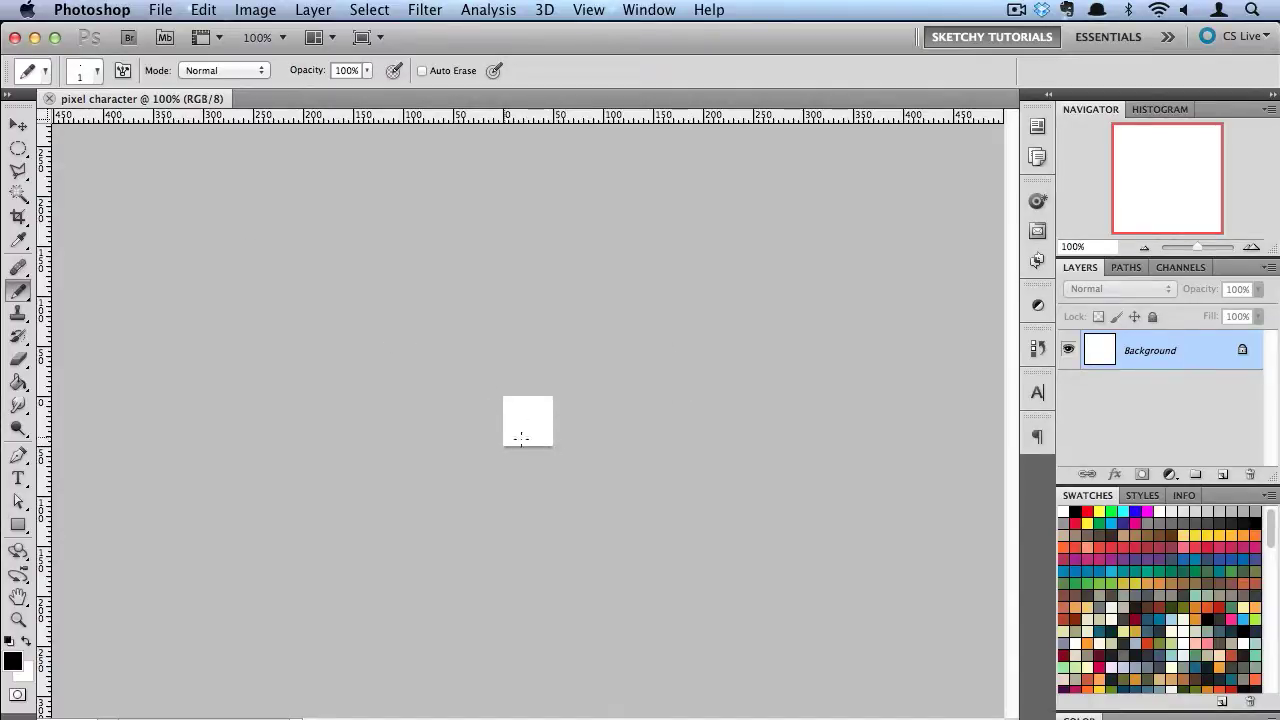
- Select the Pencil tool with a 1 px brush at 100% hardness
scroll(521, 438, "up", 10)
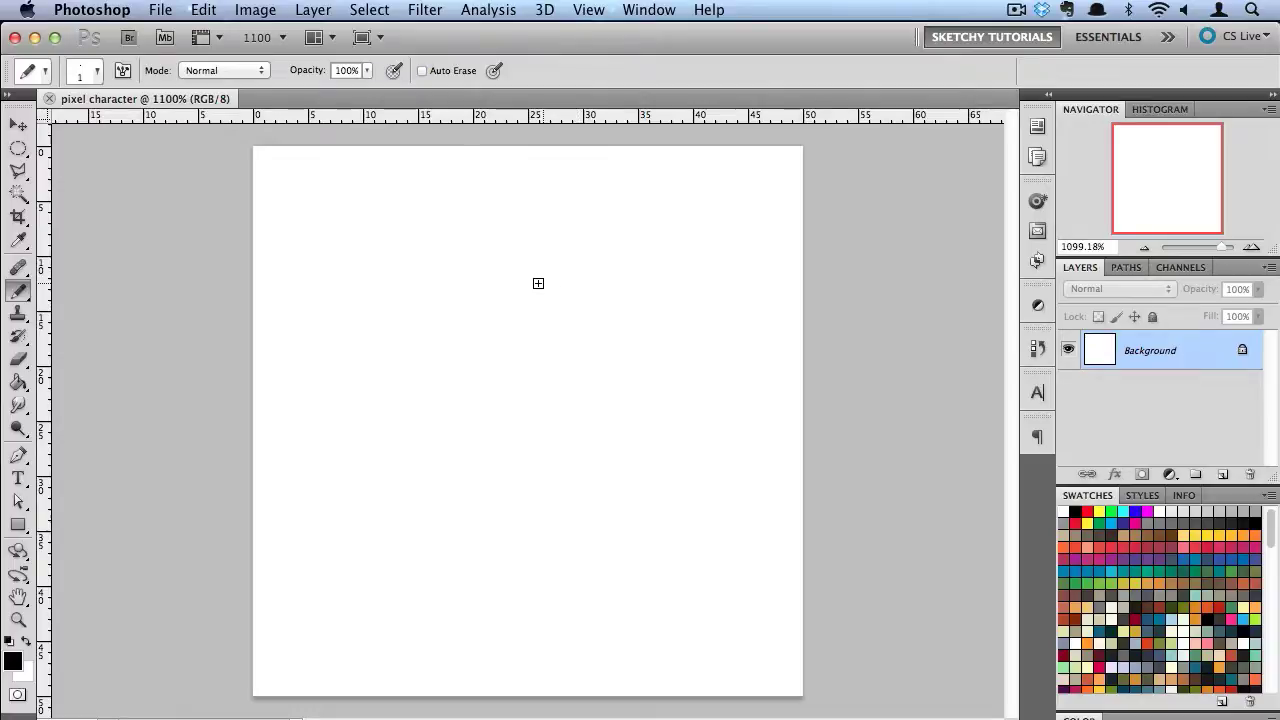
left_click(25, 297)
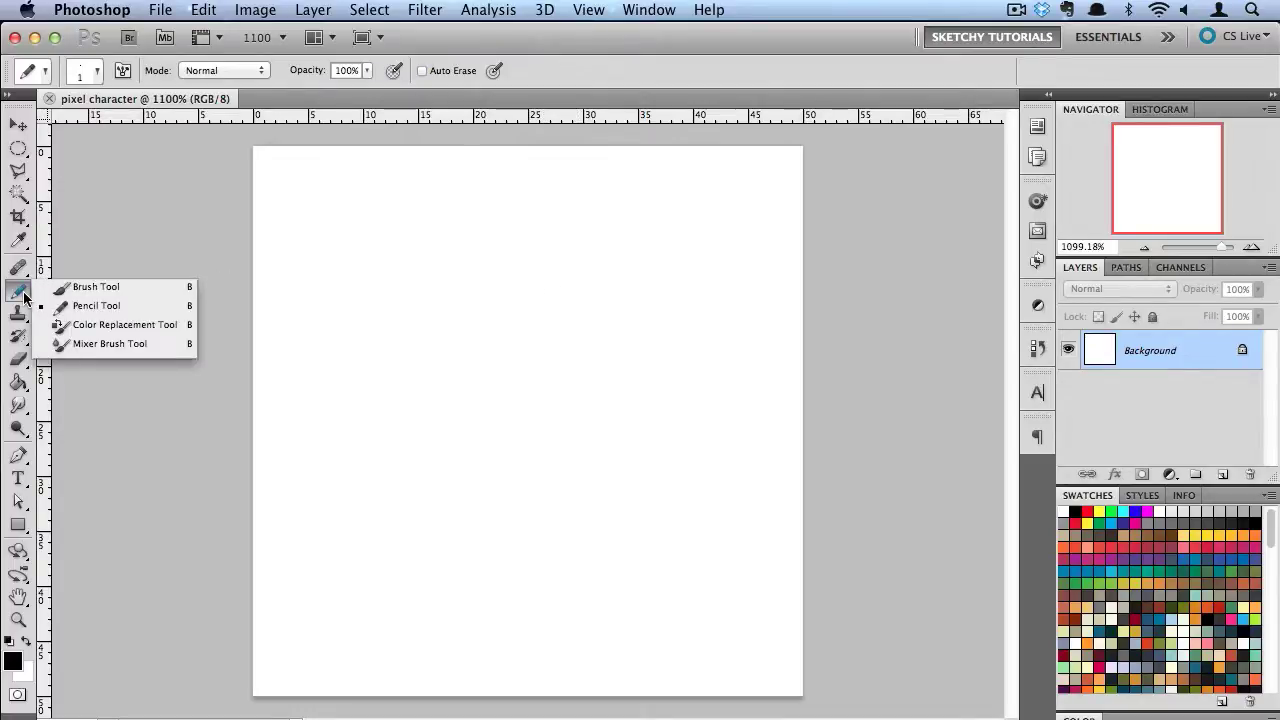
left_click(157, 306)
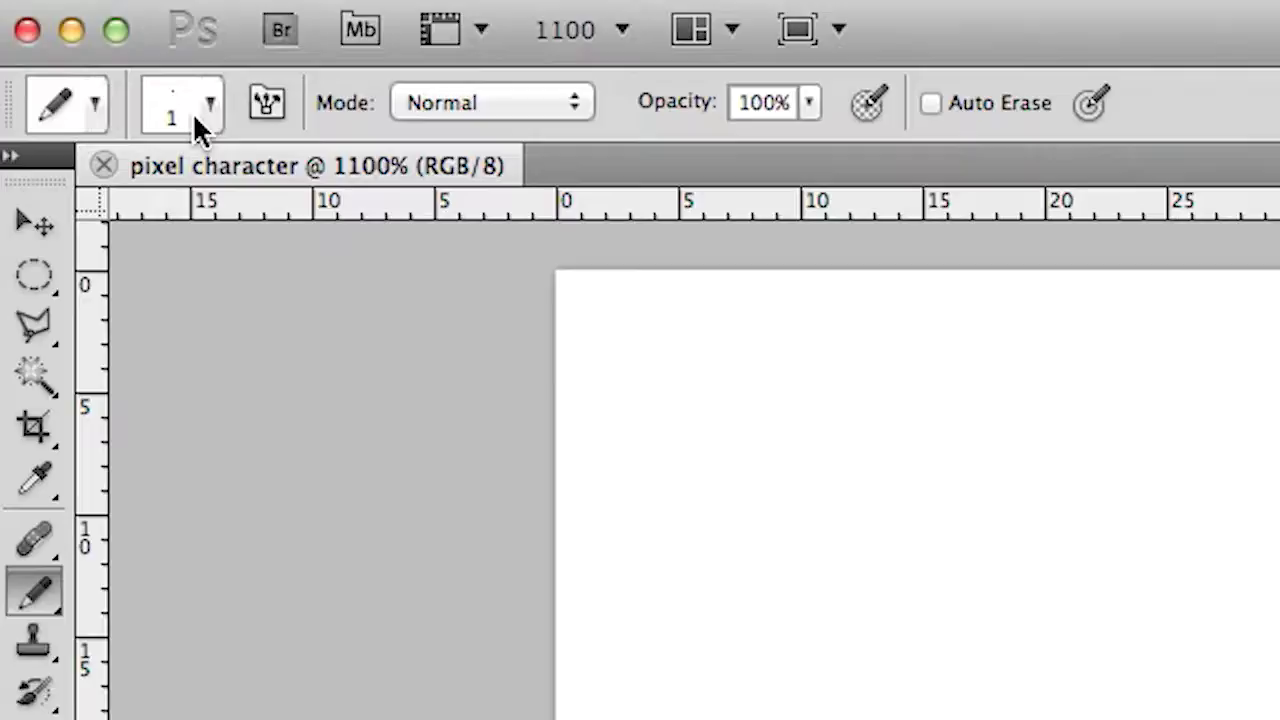
left_click(85, 75)
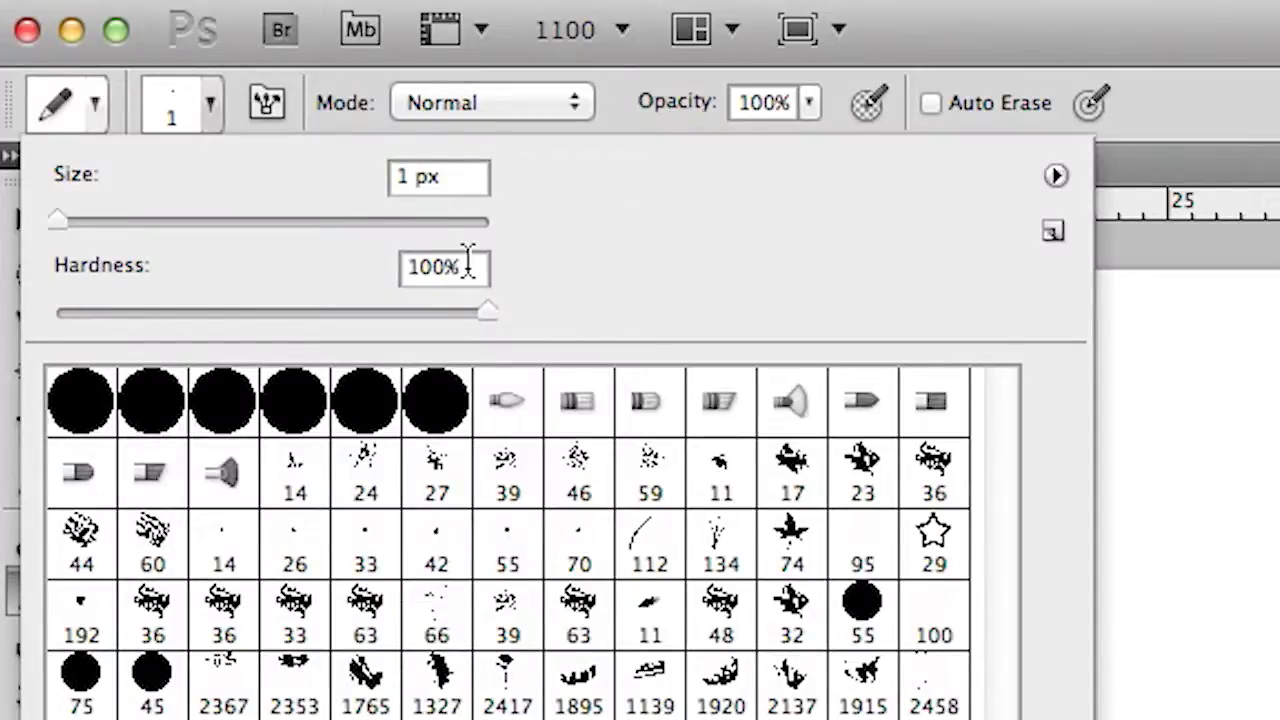
left_click(1194, 477)
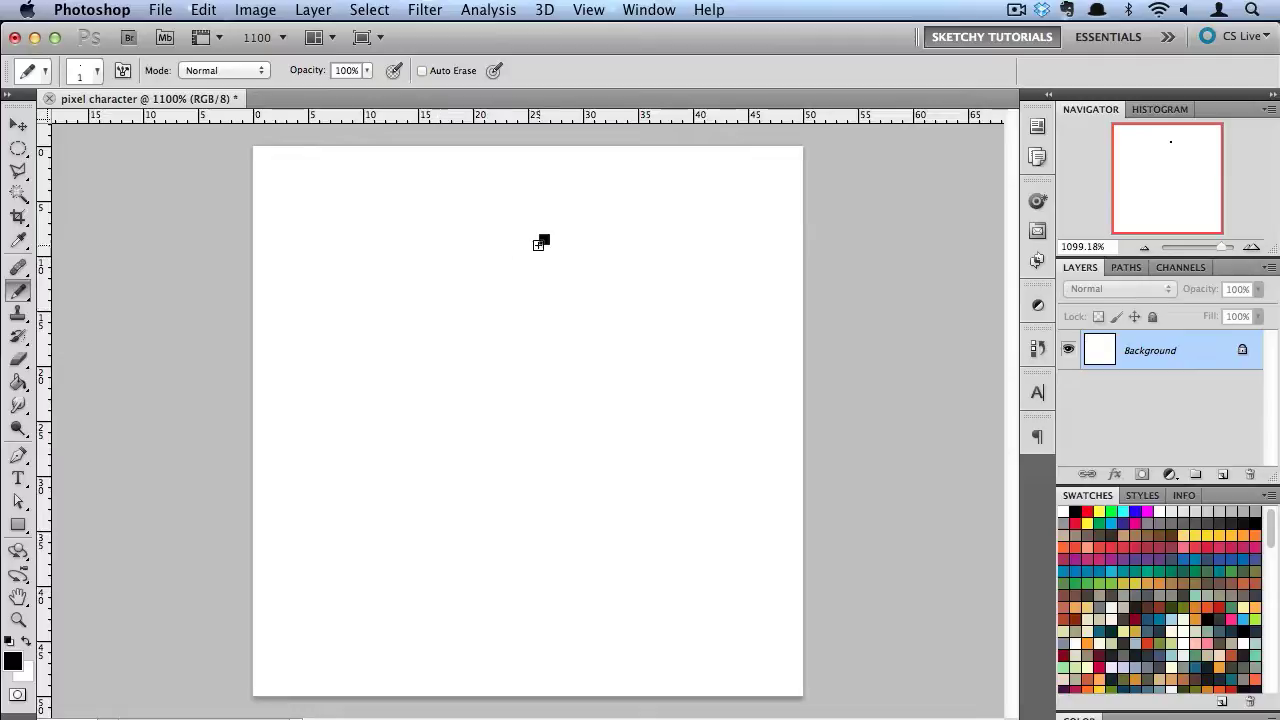
- Draw freehand black test lines across the white canvas
mouse_move(538, 244)
left_mouse_down()
mouse_move(474, 252)
mouse_move(437, 330)
mouse_move(485, 396)
mouse_move(520, 571)
mouse_move(597, 529)
mouse_move(580, 374)
mouse_move(597, 292)
left_mouse_up()
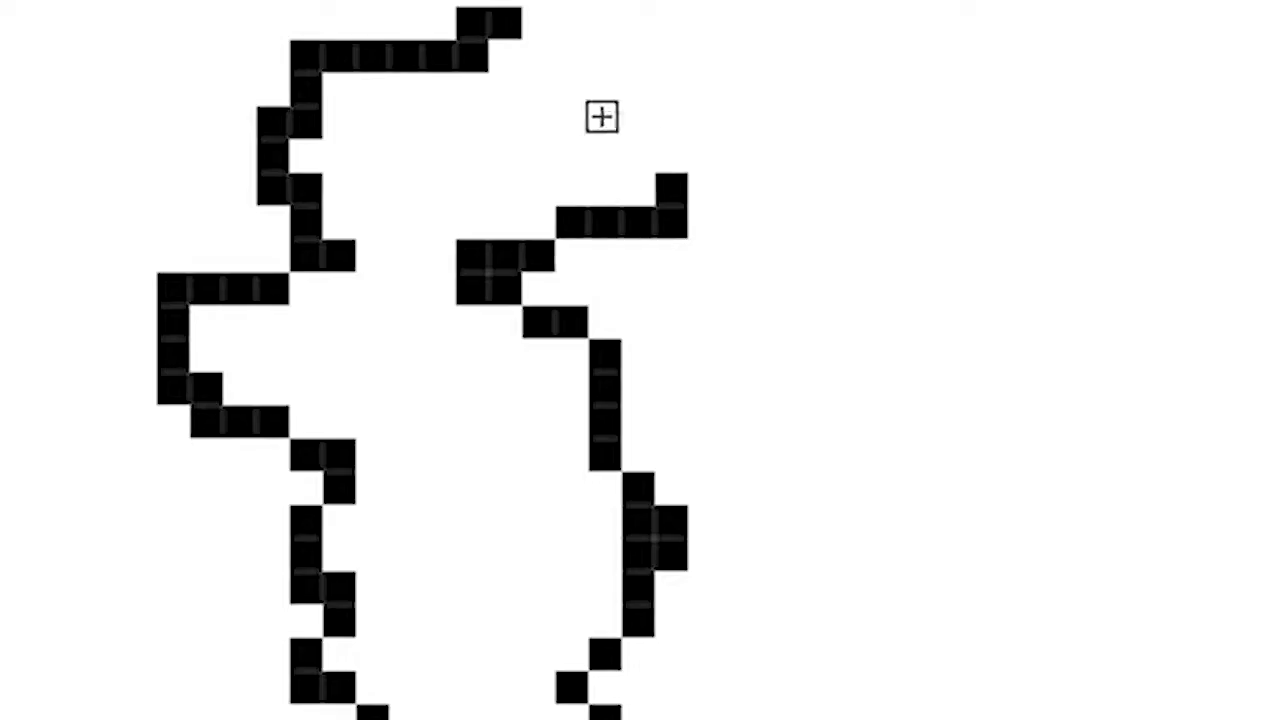
left_click_drag(601, 116, 540, 24)
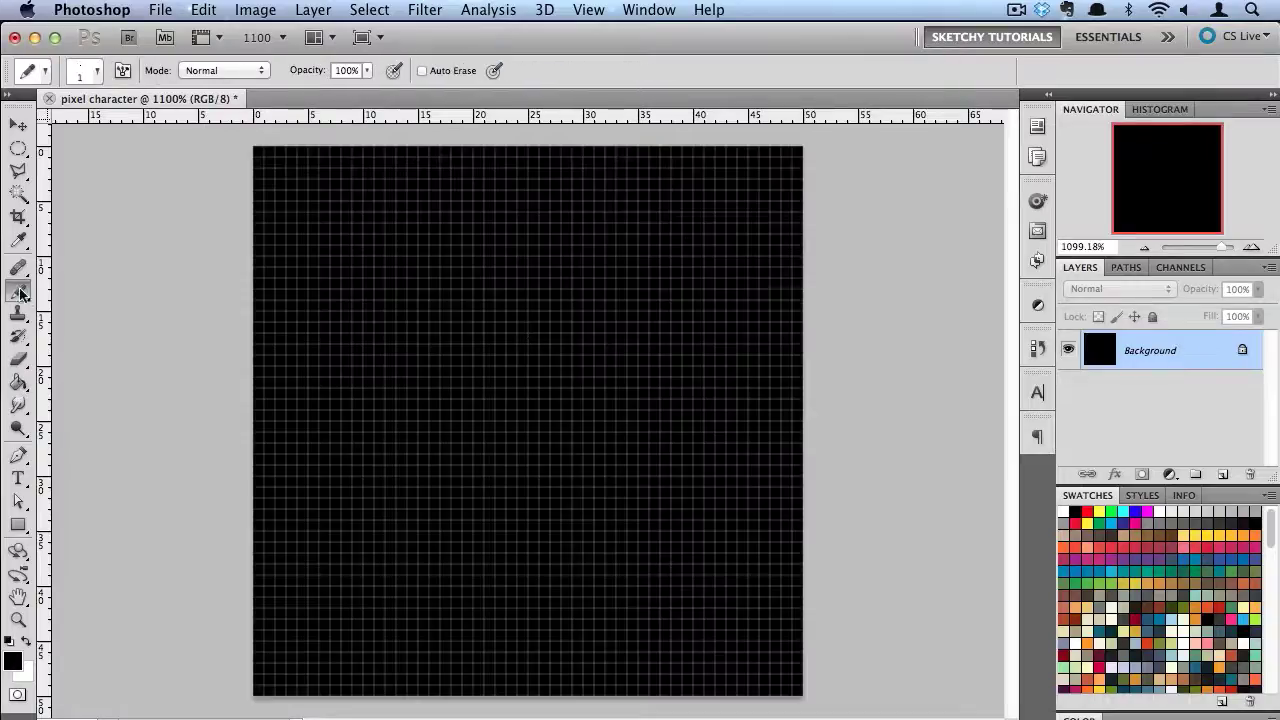
- Draw a solid white dome head about 13 × 19 px with notched upper corners on a new layer
left_click(1065, 510)
left_click(1222, 474)
mouse_move(455, 217)
left_mouse_down()
mouse_move(556, 218)
mouse_move(559, 257)
mouse_move(488, 384)
mouse_move(457, 266)
mouse_move(455, 371)
mouse_move(457, 402)
mouse_move(562, 418)
left_mouse_up()
left_click(18, 382)
left_click(500, 310)
left_click(18, 291)
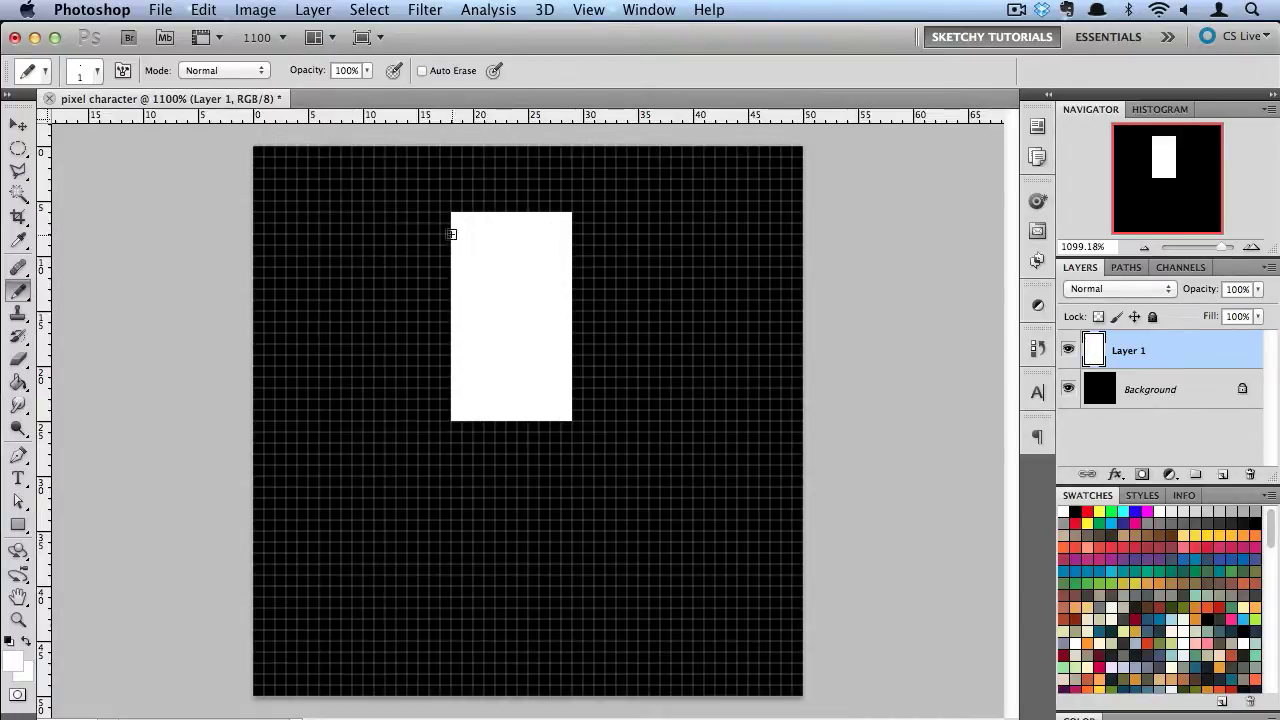
left_click_drag(451, 234, 446, 418)
left_click_drag(577, 236, 577, 418)
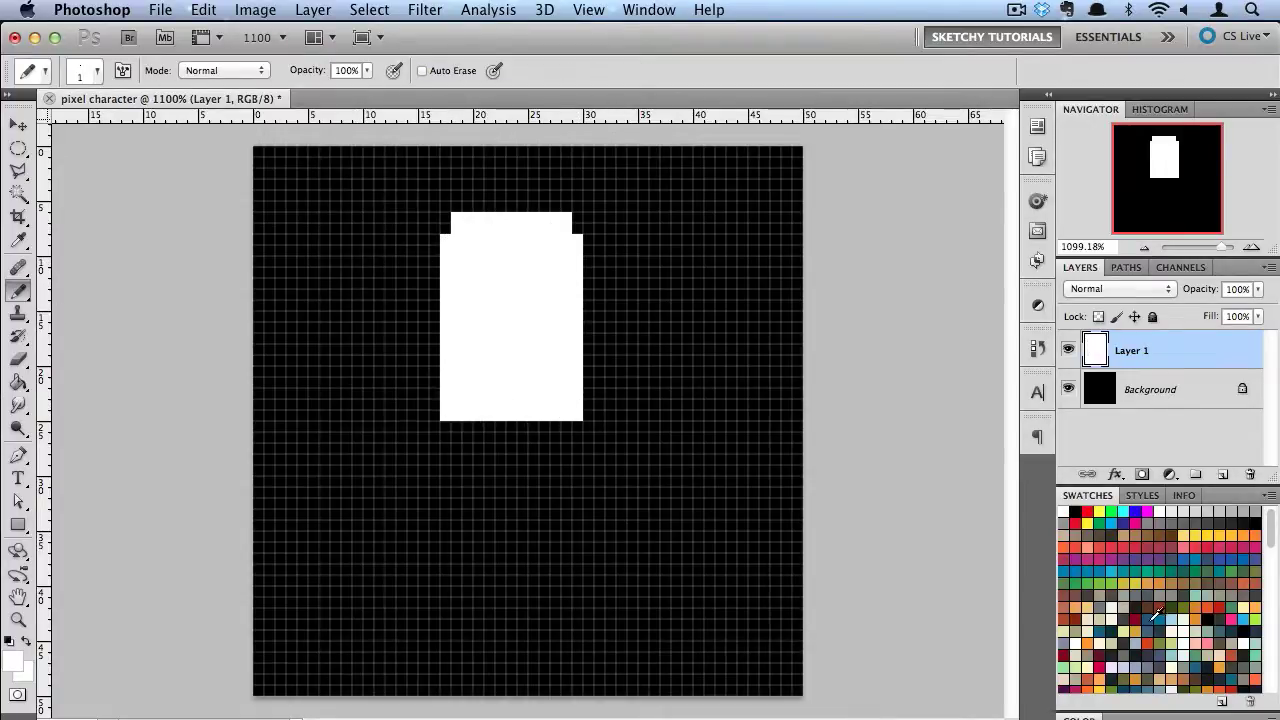
- Draw a solid blue body about 14 px square directly beneath the white head, with a notched collar at its upper edge
left_click(1157, 612)
mouse_move(437, 429)
left_mouse_down()
mouse_move(566, 429)
mouse_move(437, 448)
mouse_move(583, 444)
mouse_move(447, 497)
mouse_move(529, 571)
mouse_move(586, 460)
left_mouse_up()
key("g")
left_click(486, 497)
key("b")
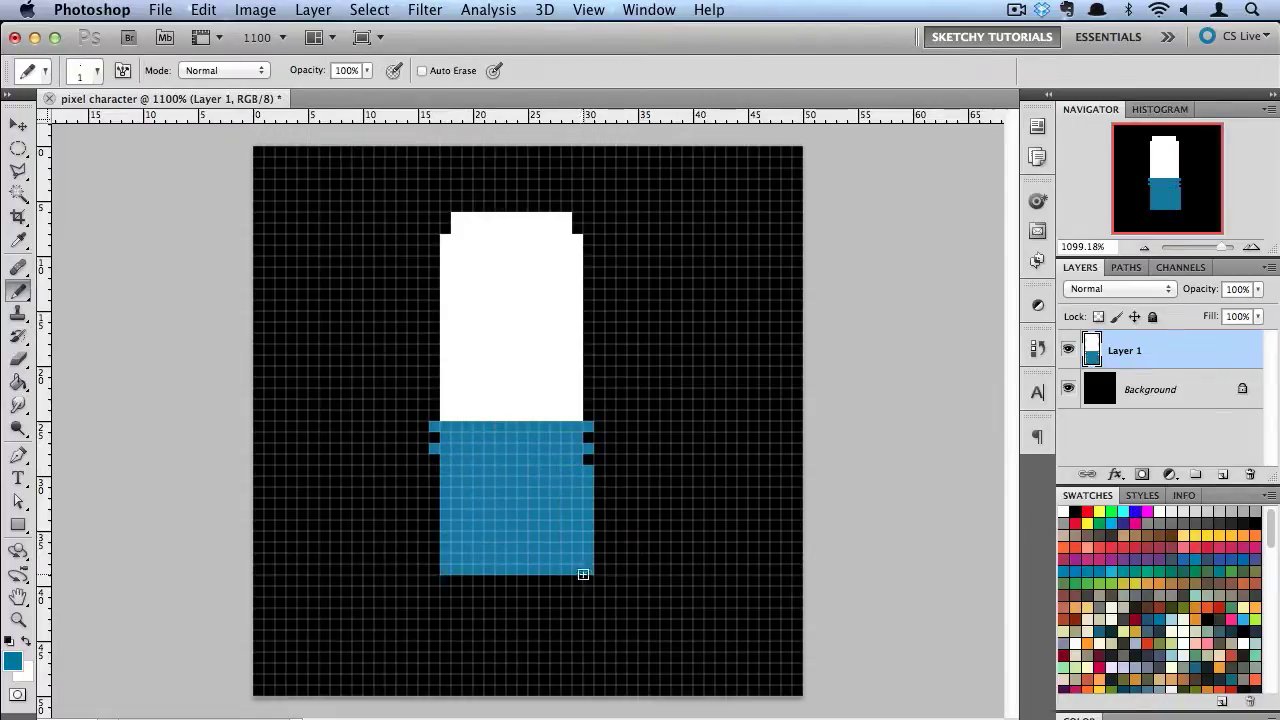
- Draw a pink brain inside the white head and shade its lower-left edge with darker brown pixels
scroll(1208, 619, "down", 3)
left_click(1195, 612)
mouse_move(485, 294)
left_mouse_down()
mouse_move(519, 287)
mouse_move(544, 304)
mouse_move(469, 305)
mouse_move(499, 315)
left_mouse_up()
left_click(1197, 620)
left_click(1198, 609)
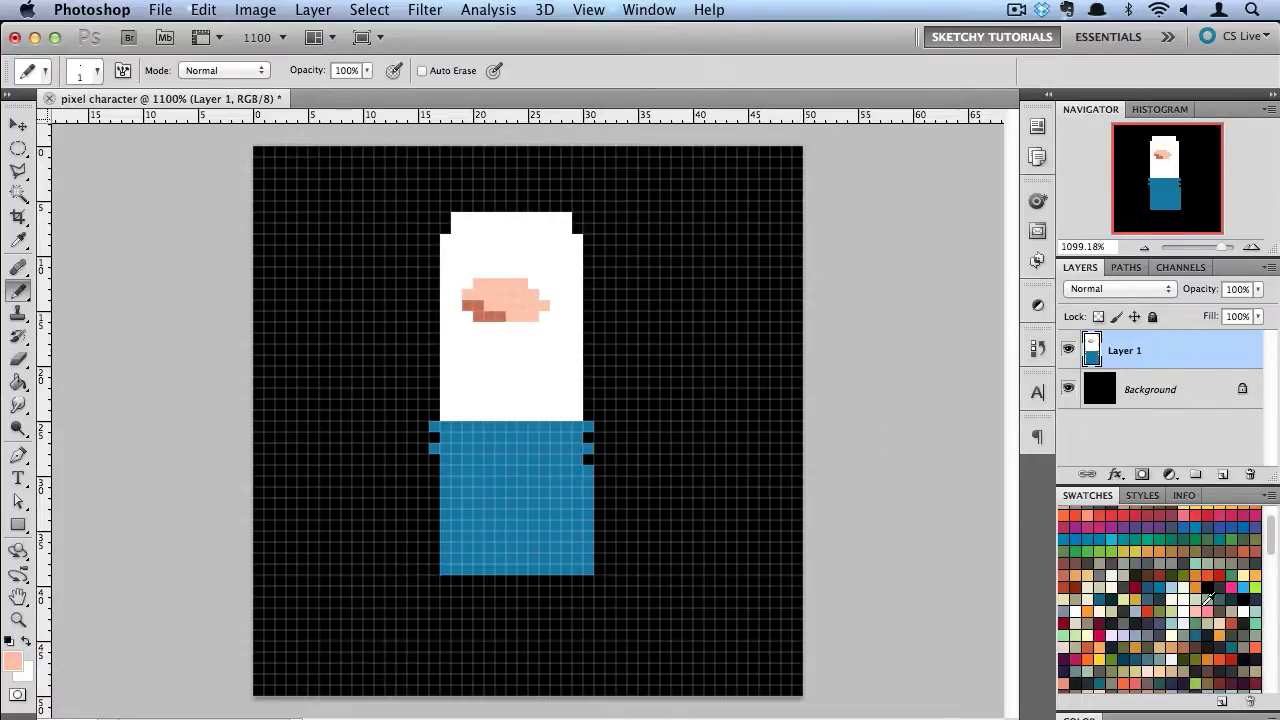
left_click(1225, 627)
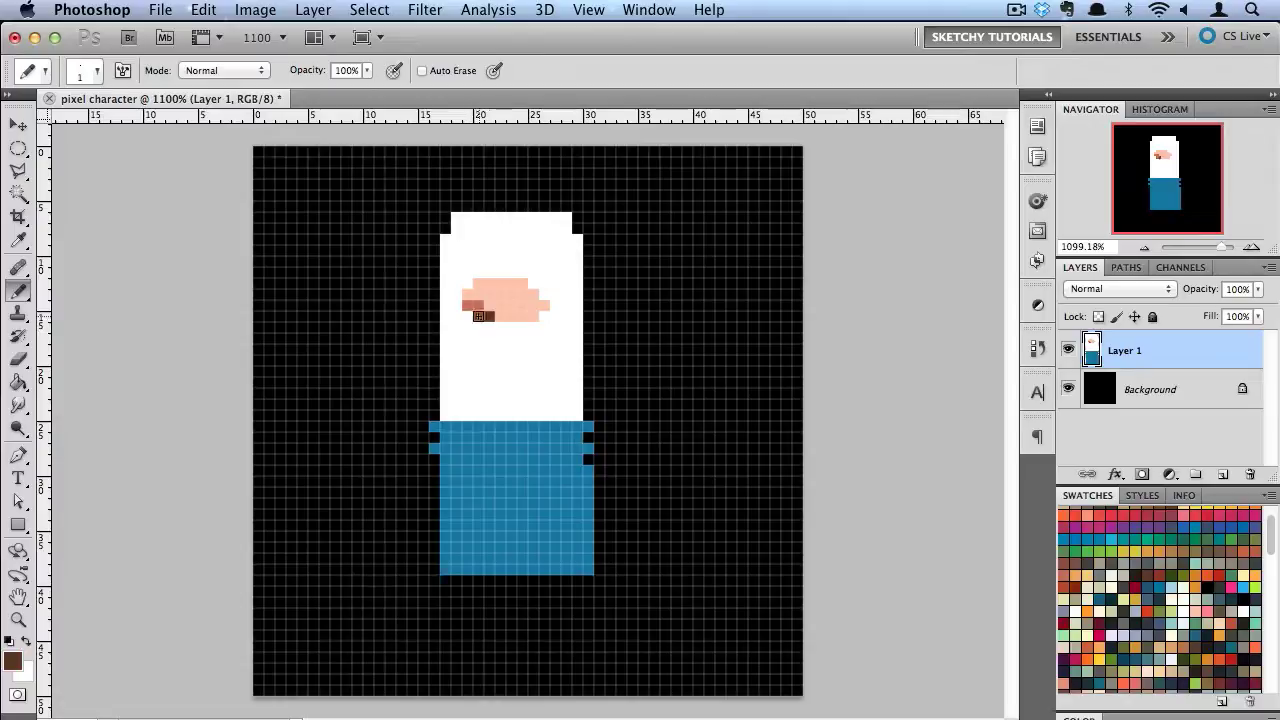
mouse_move(467, 305)
left_mouse_down()
mouse_move(506, 321)
mouse_move(522, 400)
left_mouse_up()
- Draw a dark red stem with small side branches below the brain, painting out the surplus branch pixel in white
left_click(1076, 587)
key("super+z")
left_click_drag(500, 327, 500, 404)
mouse_move(511, 338)
left_mouse_down()
mouse_move(522, 349)
mouse_move(478, 349)
left_mouse_up()
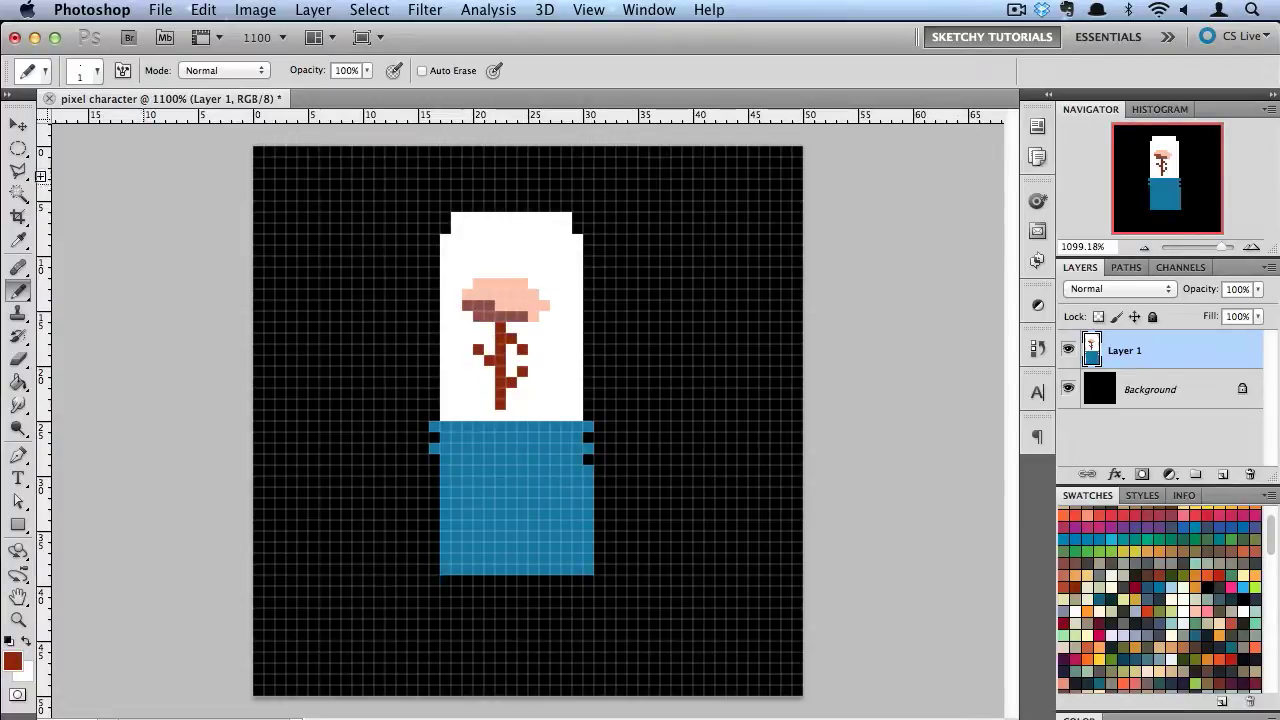
left_click(26, 641)
left_click(522, 349)
left_click(512, 339, "alt")
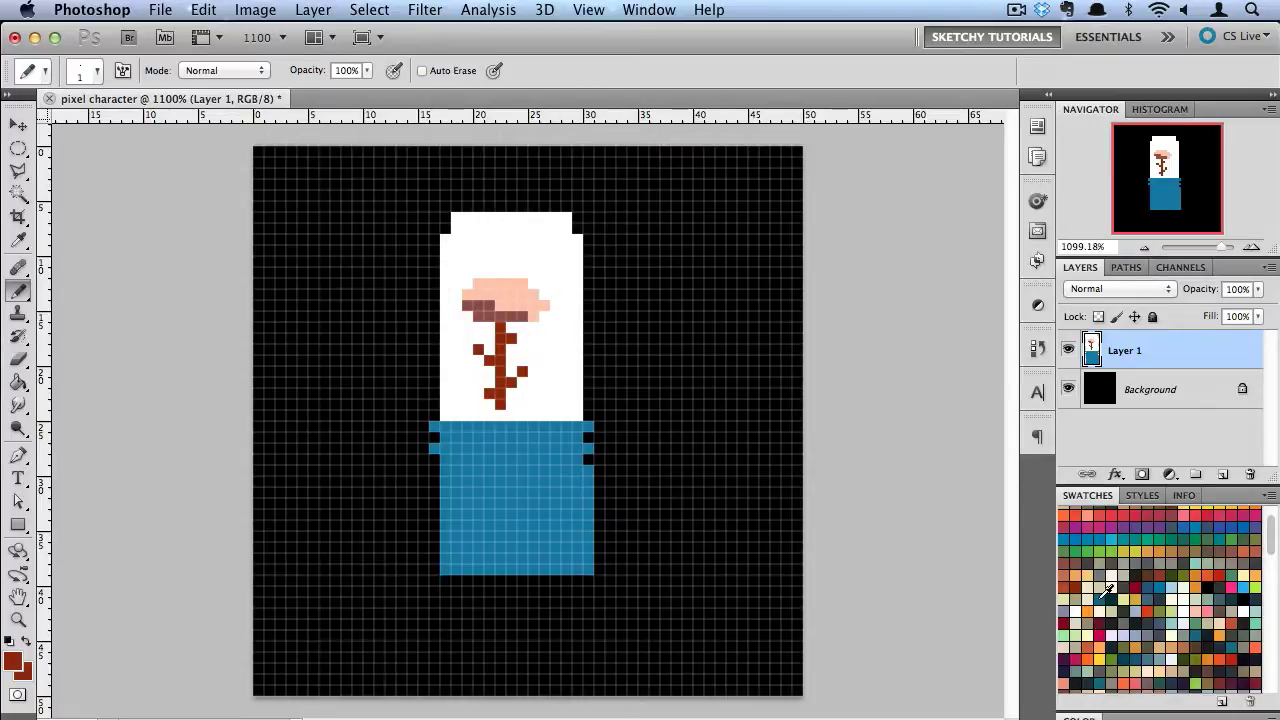
- Shade the body's left side in dark grey-green and draw a dark belt line across its lower half
left_click(1102, 596)
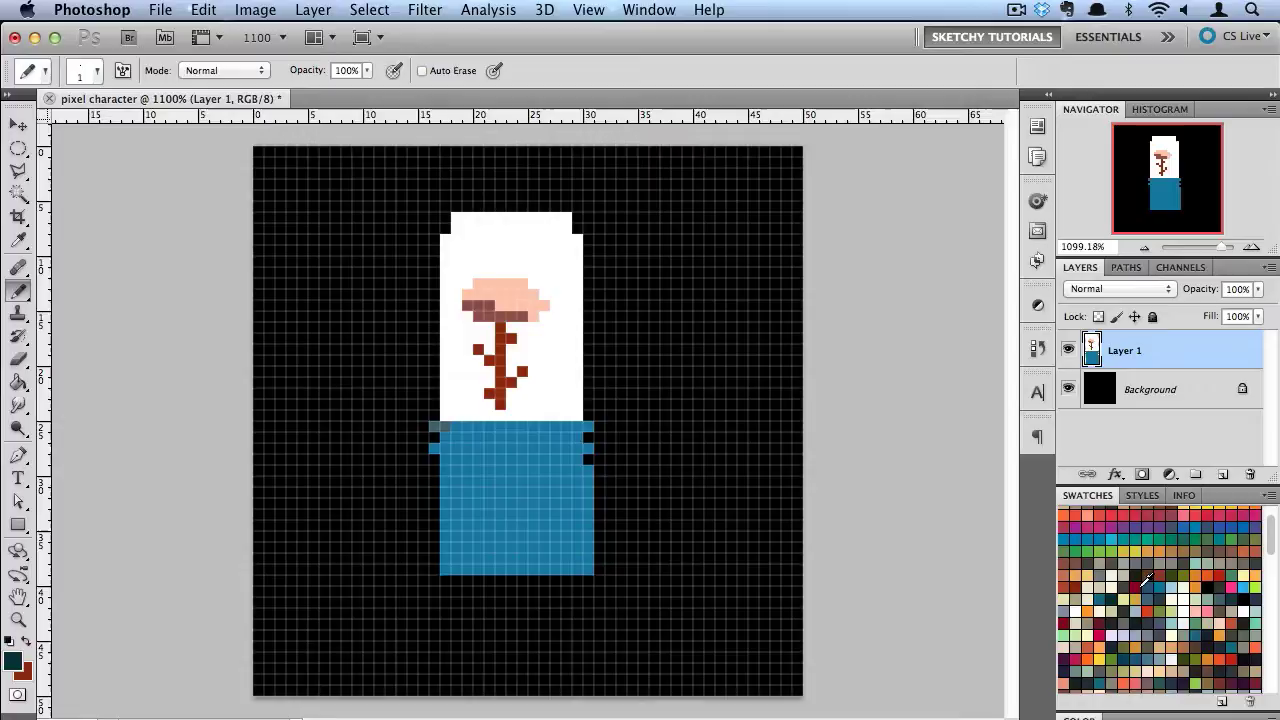
left_click(1161, 600)
mouse_move(434, 426)
left_mouse_down()
mouse_move(456, 426)
mouse_move(456, 448)
left_mouse_up()
left_click_drag(446, 459, 456, 570)
mouse_move(445, 570)
left_mouse_down()
mouse_move(445, 475)
mouse_move(587, 514)
mouse_move(511, 503)
mouse_move(522, 514)
left_mouse_up()
- Draw a 3 × 4 px orange and yellow chest panel above the belt line with a white pixel in its upper-right corner
left_click(526, 525, "alt")
left_click(1135, 551)
mouse_move(523, 470)
left_mouse_down()
mouse_move(536, 468)
mouse_move(523, 494)
left_mouse_up()
left_click(1156, 555)
left_click(1181, 596)
left_click(533, 460)
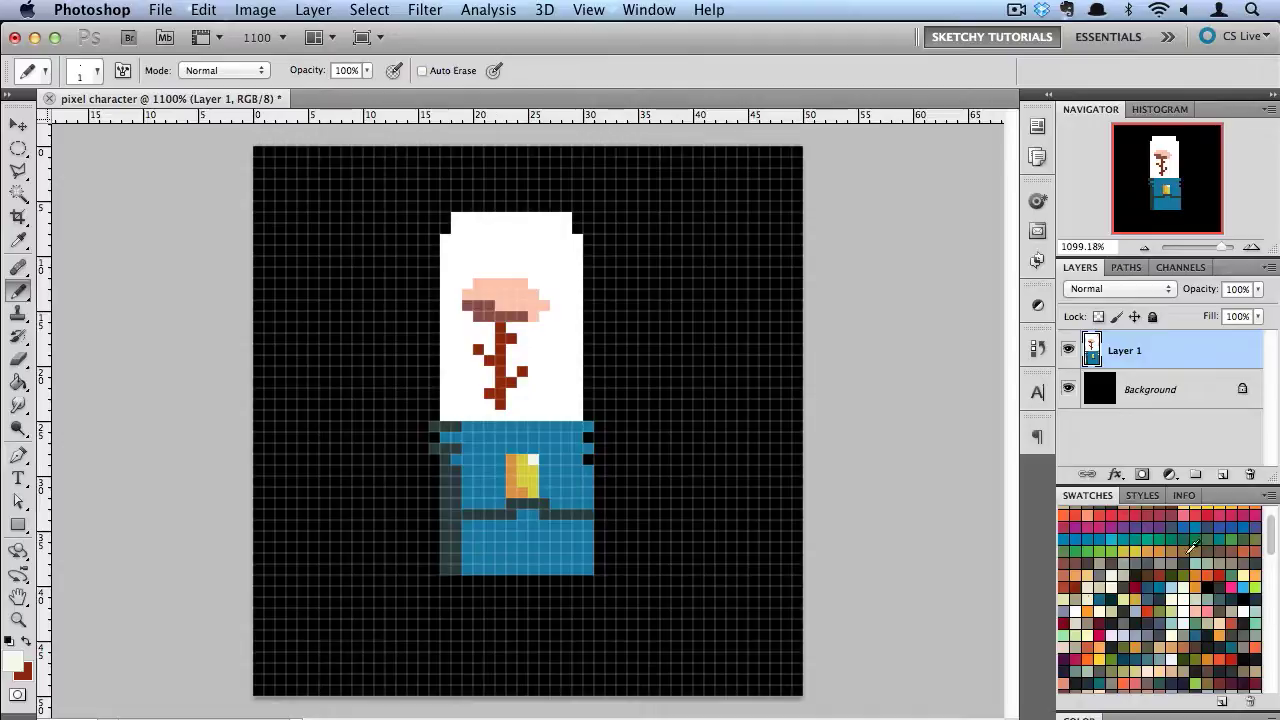
- Add light blue highlight blocks on the body's right side, above and below the belt line
scroll(1190, 550, "down", 5)
left_click(1147, 663)
mouse_move(577, 525)
left_mouse_down()
mouse_move(577, 556)
mouse_move(566, 525)
left_mouse_up()
left_click_drag(566, 492, 566, 482)
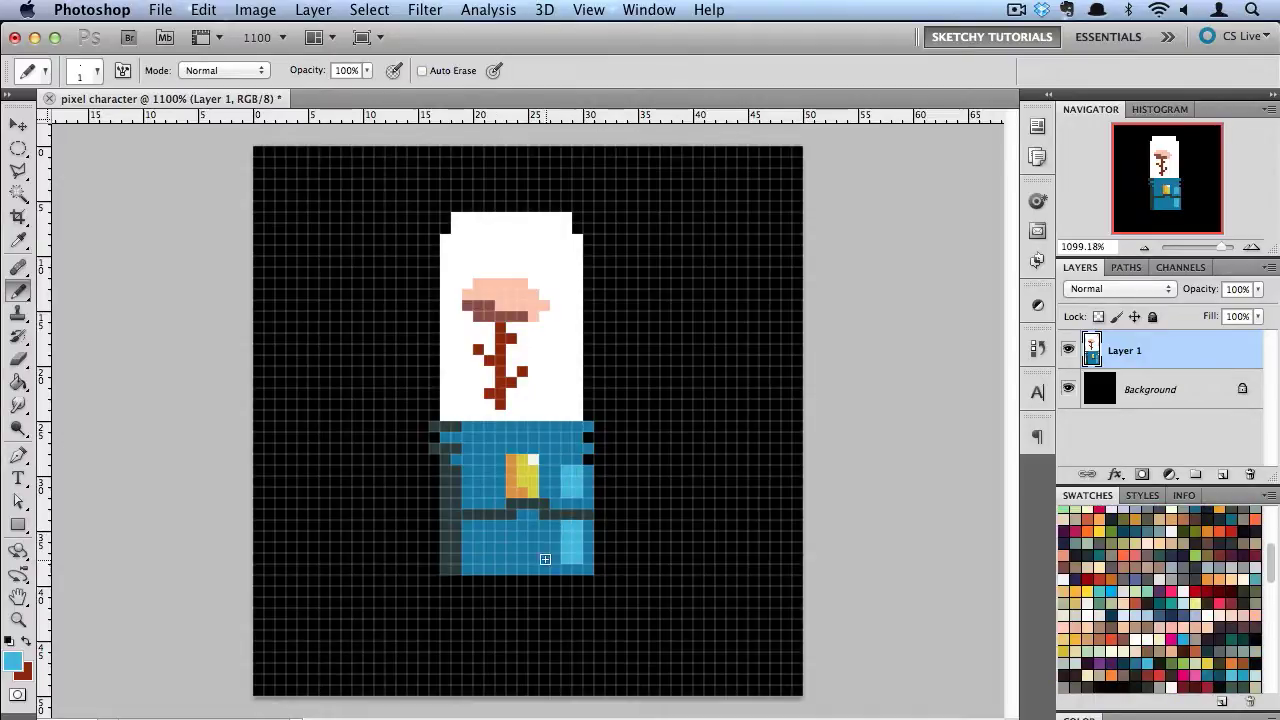
- Add a dark shading pixel below the belt's left end and a light blue highlight at the collar's right side
left_click(451, 501, "alt")
left_click(467, 526)
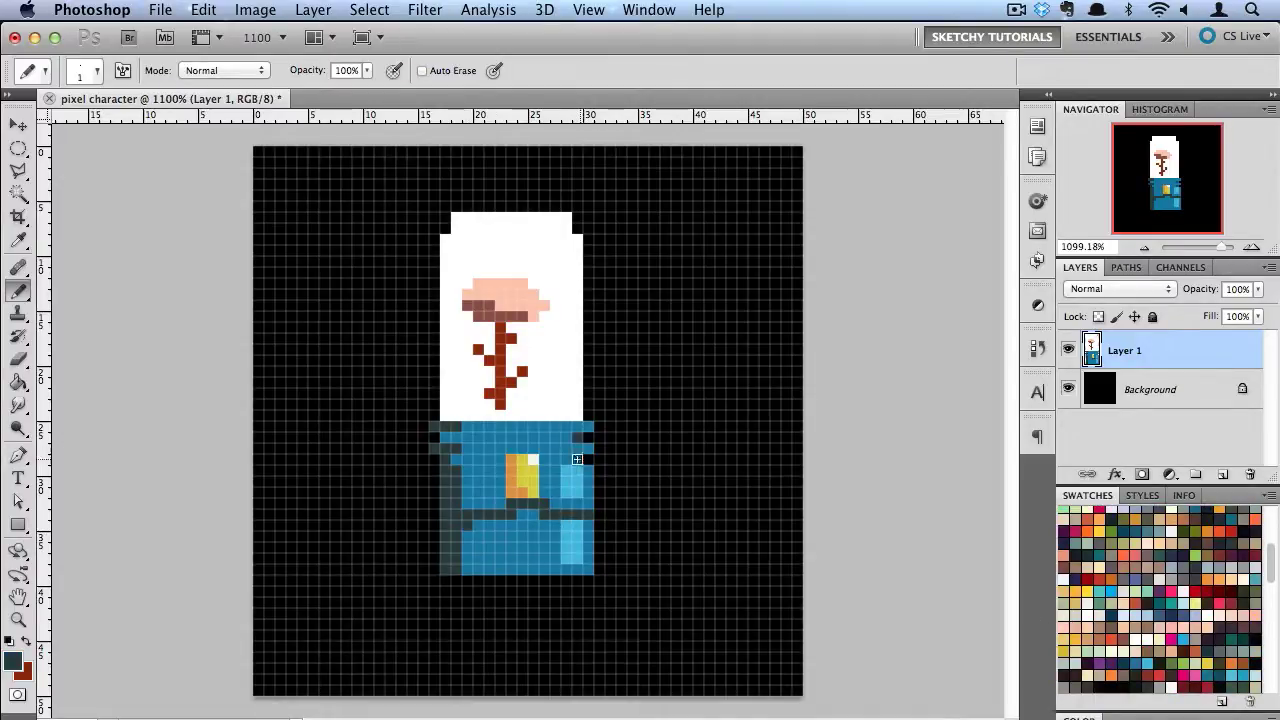
left_click(549, 432, "alt")
left_click(577, 437)
left_click(577, 488, "alt")
- Draw a thin, bent blue arm with an open claw extending from the body's right side
left_click(589, 472, "alt")
mouse_move(577, 437)
left_mouse_down()
mouse_move(566, 437)
mouse_move(633, 503)
mouse_move(655, 455)
mouse_move(694, 489)
mouse_move(718, 470)
mouse_move(710, 461)
left_mouse_up()
left_click(643, 515)
left_click(654, 514)
key("e")
key("b")
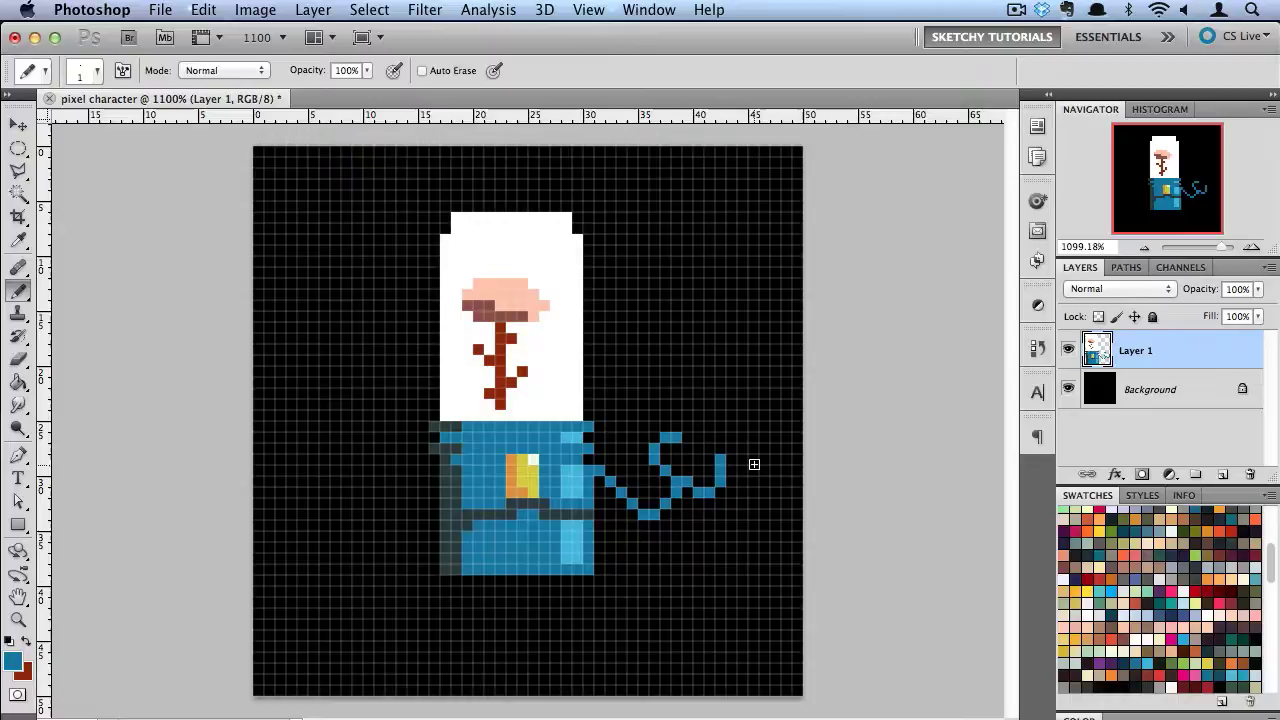
- Draw a thin blue arm hanging from the body's left side and ending in a downward-facing claw
left_click(434, 471)
mouse_move(417, 471)
left_mouse_down()
mouse_move(374, 556)
mouse_move(355, 558)
mouse_move(357, 597)
left_mouse_up()
mouse_move(379, 559)
left_mouse_down()
mouse_move(389, 598)
mouse_move(346, 570)
mouse_move(334, 603)
mouse_move(324, 593)
left_mouse_up()
left_click(18, 358)
left_click(18, 291)
left_click(18, 358)
left_click(18, 291)
left_click(346, 592)
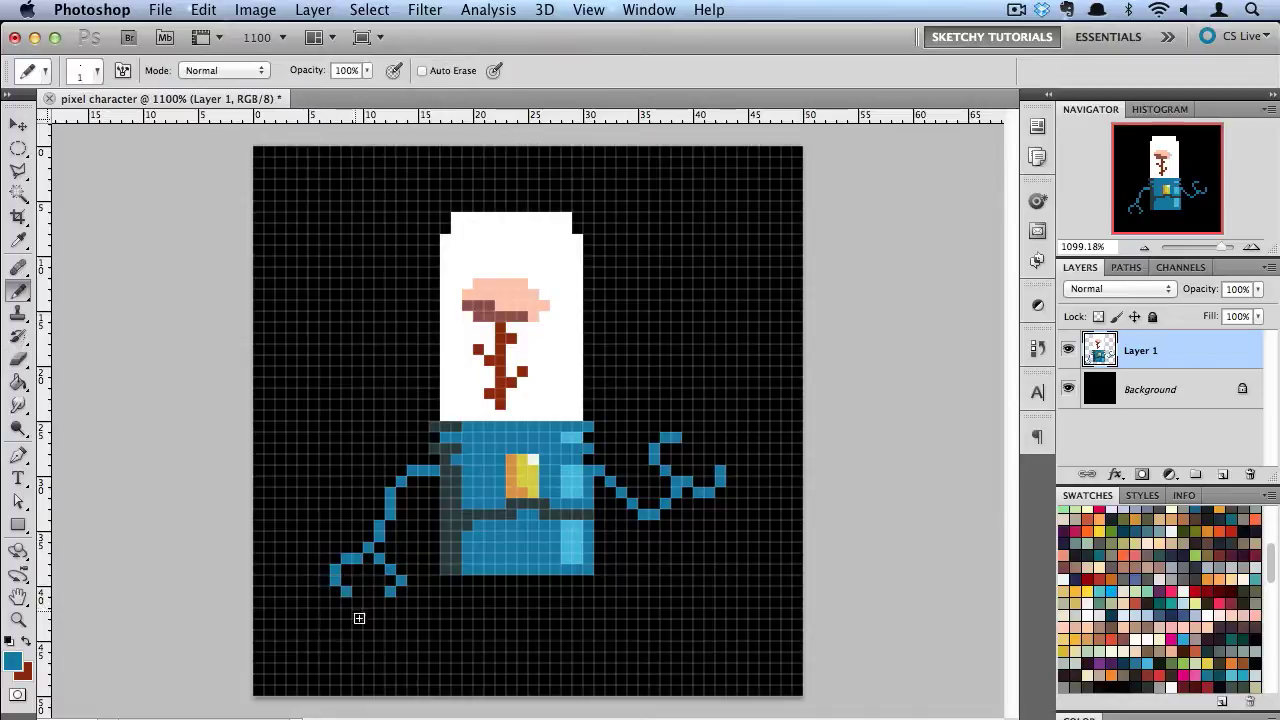
left_click(368, 559)
left_click_drag(357, 548, 365, 542)
- Color the joint pixel of both claws with the chest panel's yellow
left_click(460, 488, "alt")
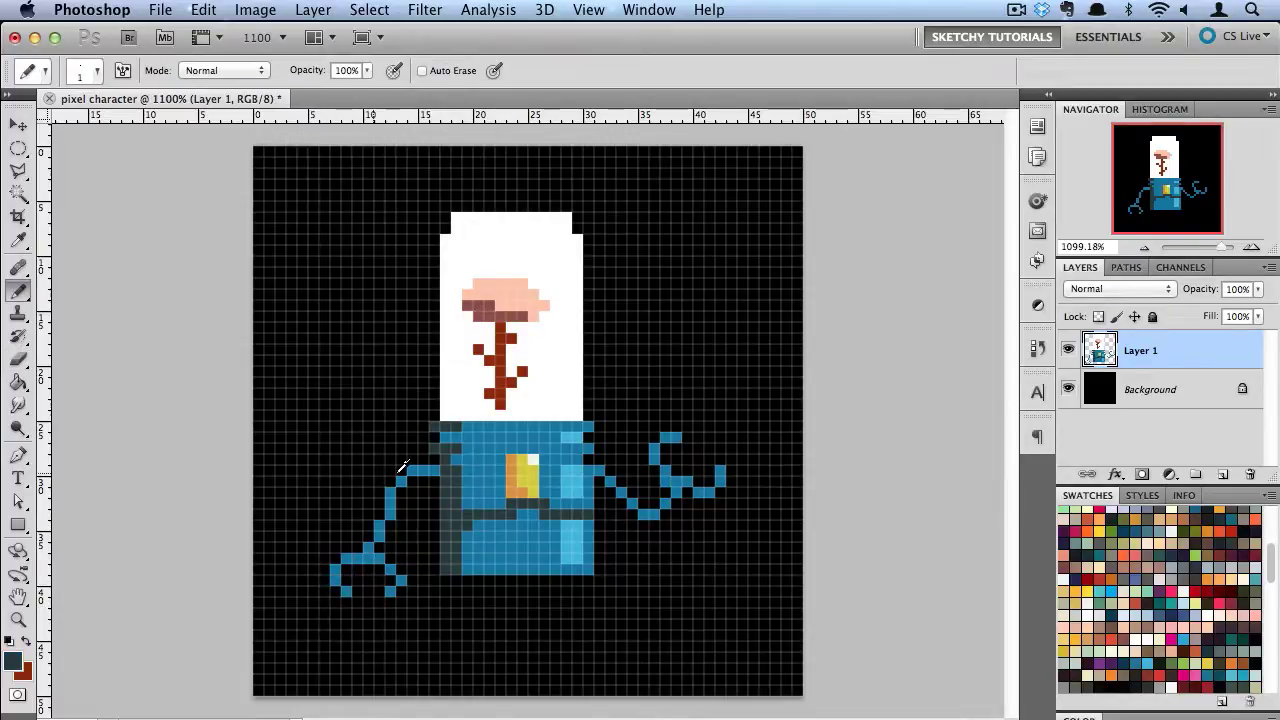
left_click(528, 481, "alt")
left_click(676, 482)
left_click(368, 558)
- Erase the middle of the left arm and redraw it in blue as a smoother bend down to the claw
key("e")
mouse_move(391, 491)
left_mouse_down()
mouse_move(384, 532)
mouse_move(380, 503)
left_mouse_up()
key("b")
left_click(402, 481, "alt")
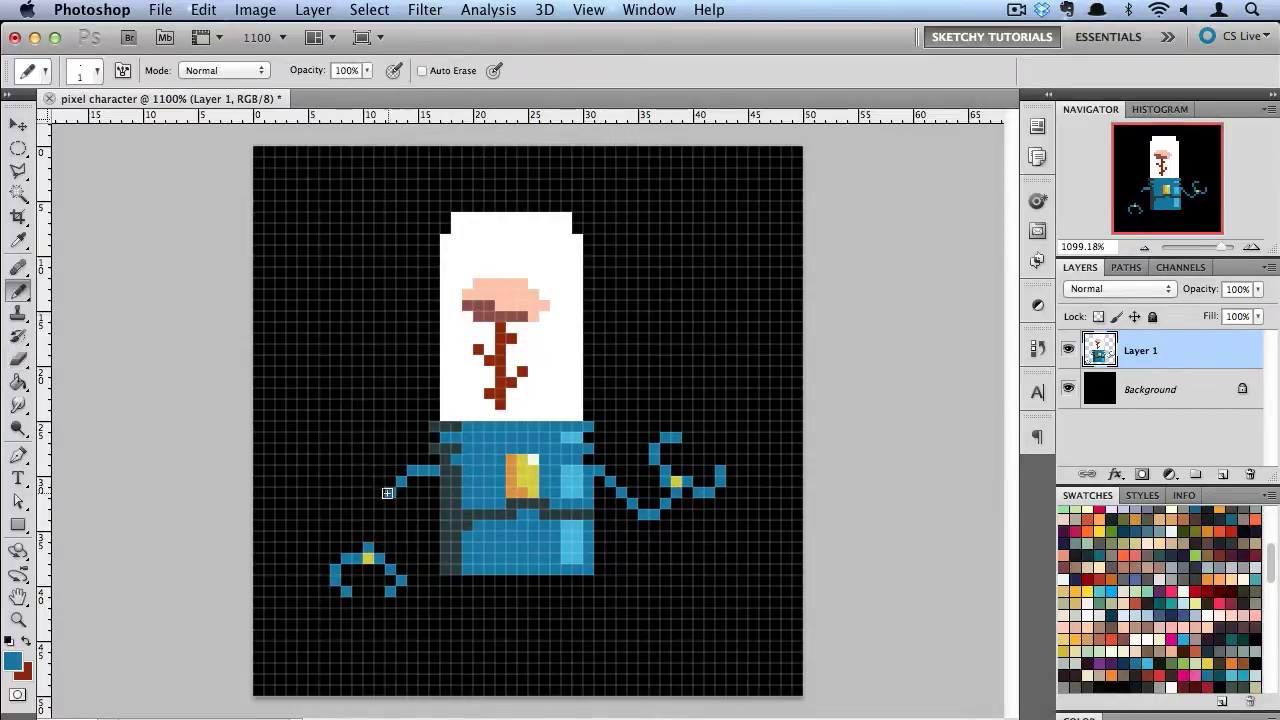
left_click_drag(380, 503, 368, 537)
- Draw two straight blue legs, each one pixel wide and about 6 px long, under the body
mouse_move(489, 580)
left_mouse_down()
mouse_move(489, 634)
mouse_move(478, 635)
left_mouse_up()
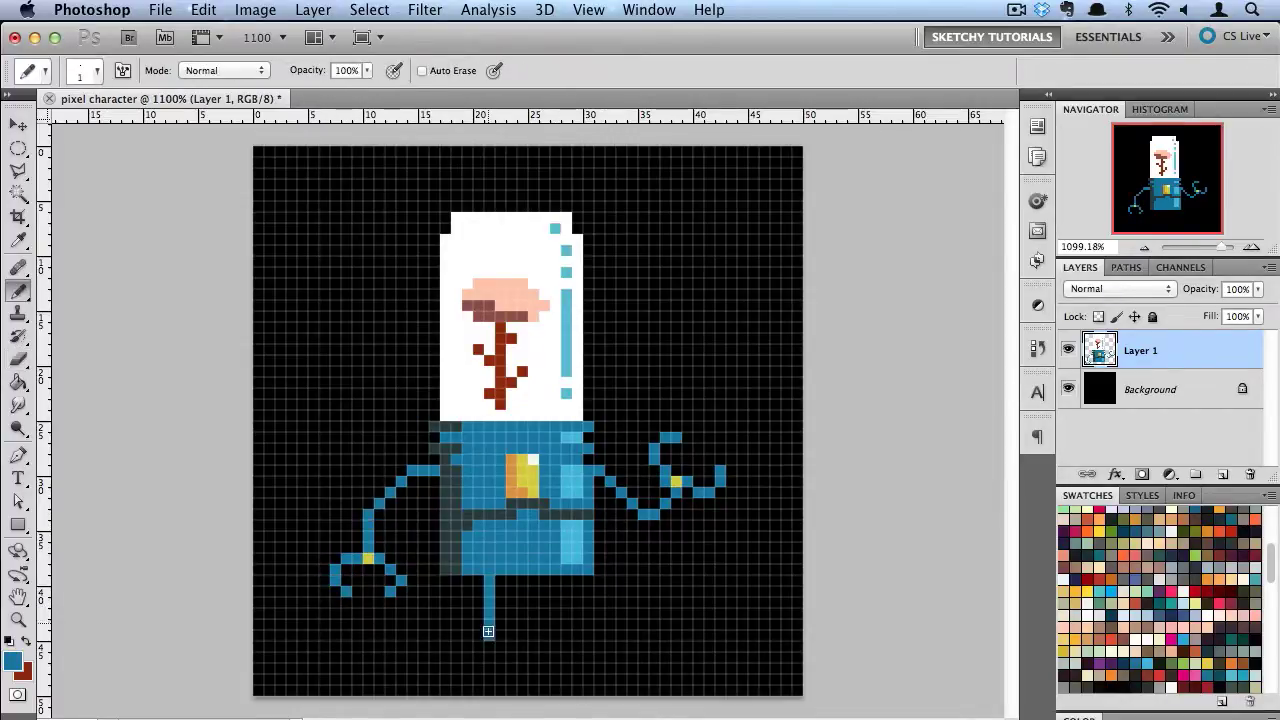
key("super+z")
left_click_drag(555, 580, 555, 635)
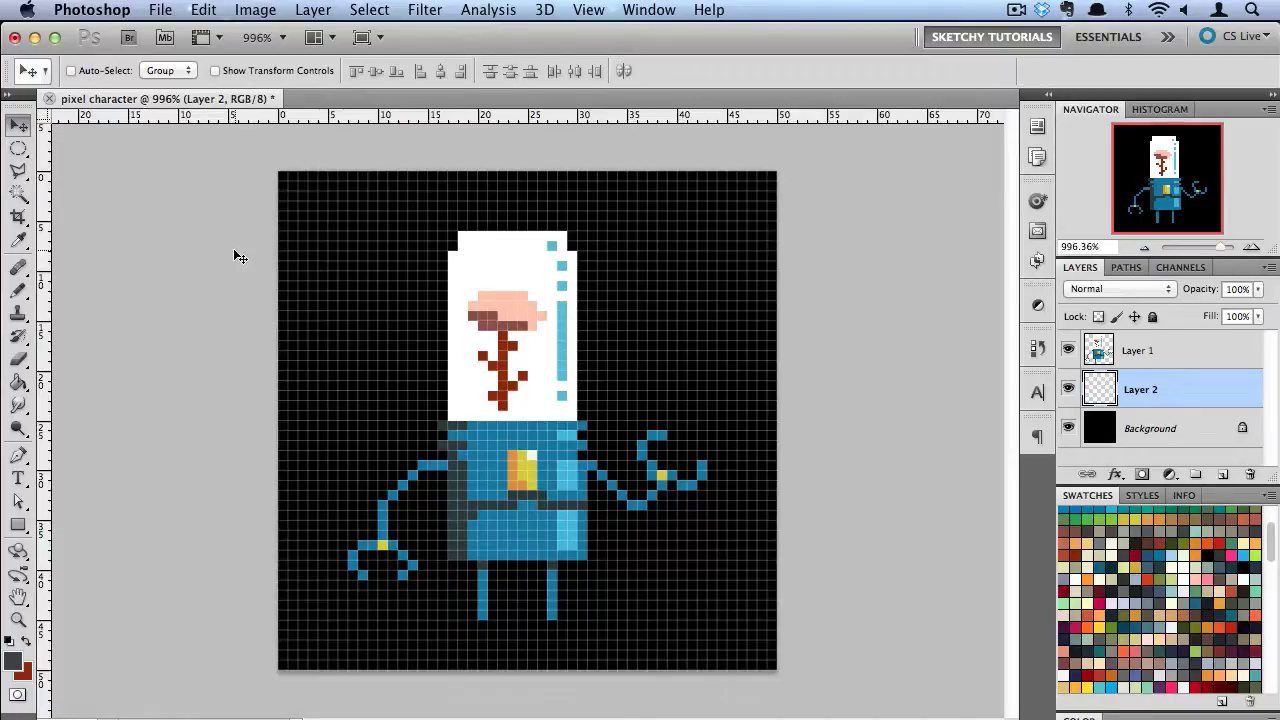
- Resize the image to 1080 × 1080 pixels using Nearest Neighbor resampling to preserve hard edges
left_click(282, 9)
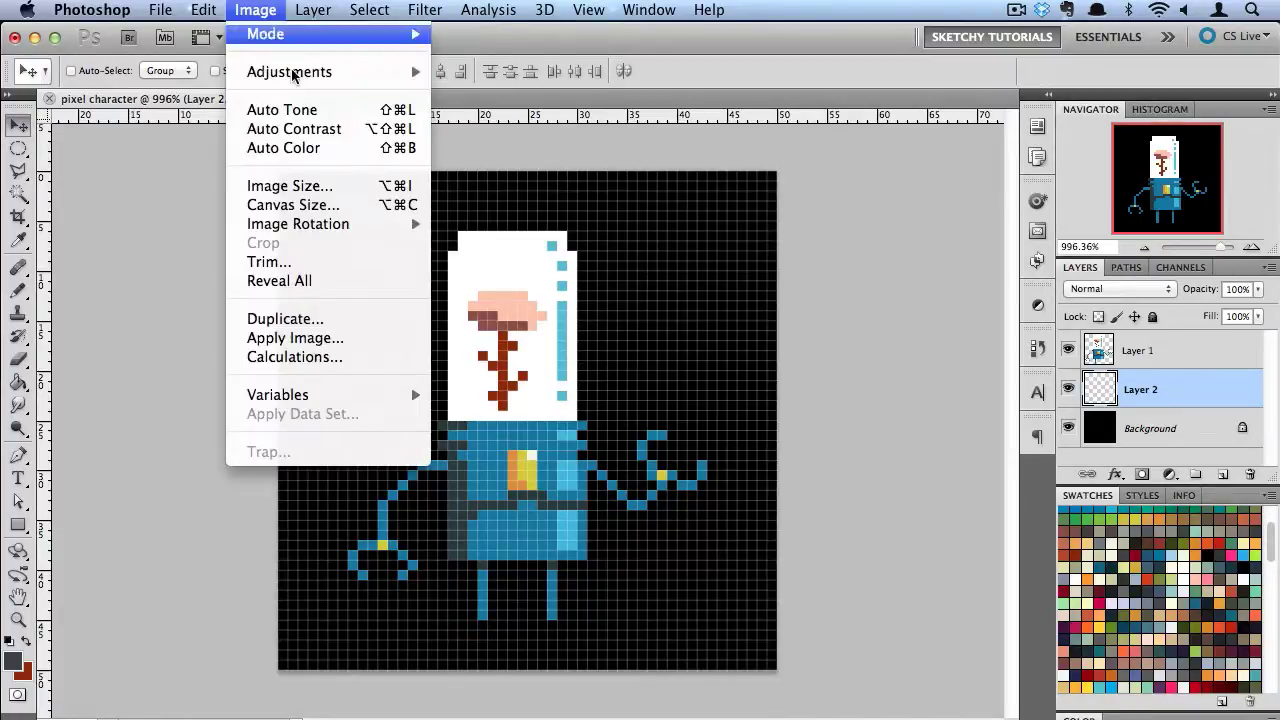
left_click(346, 186)
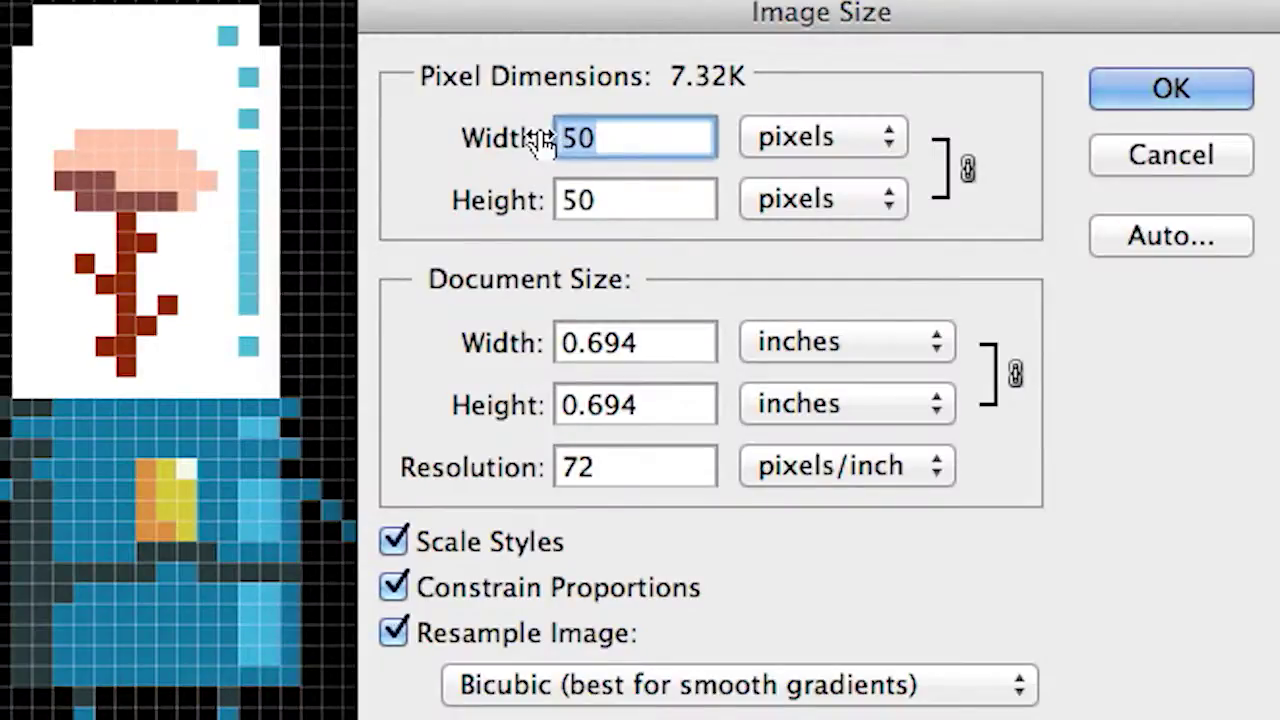
type("1080")
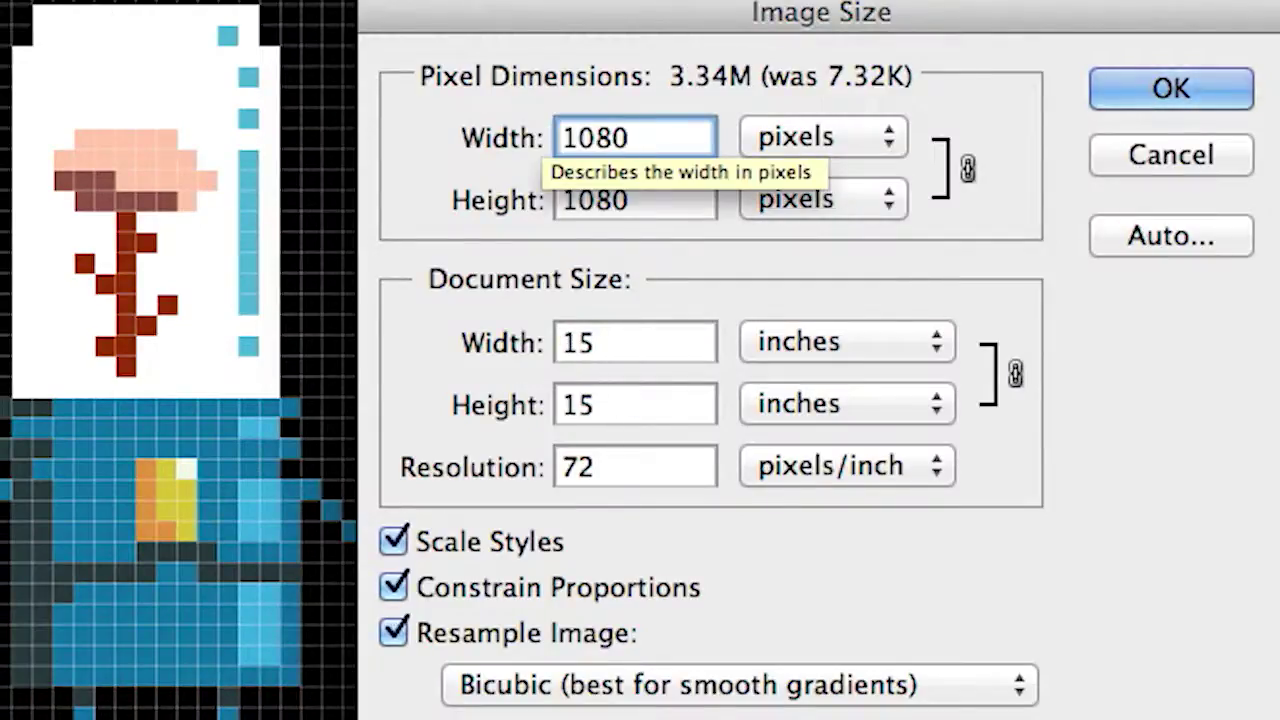
left_click(920, 694)
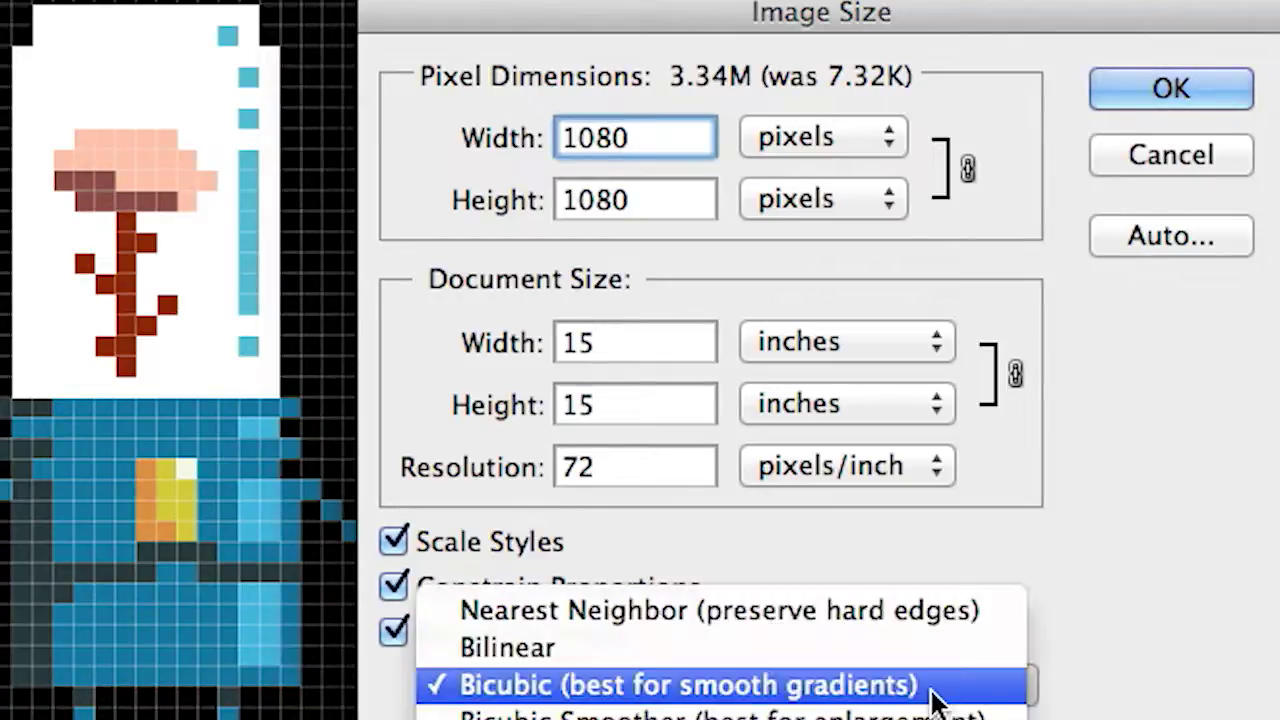
left_click(985, 610)
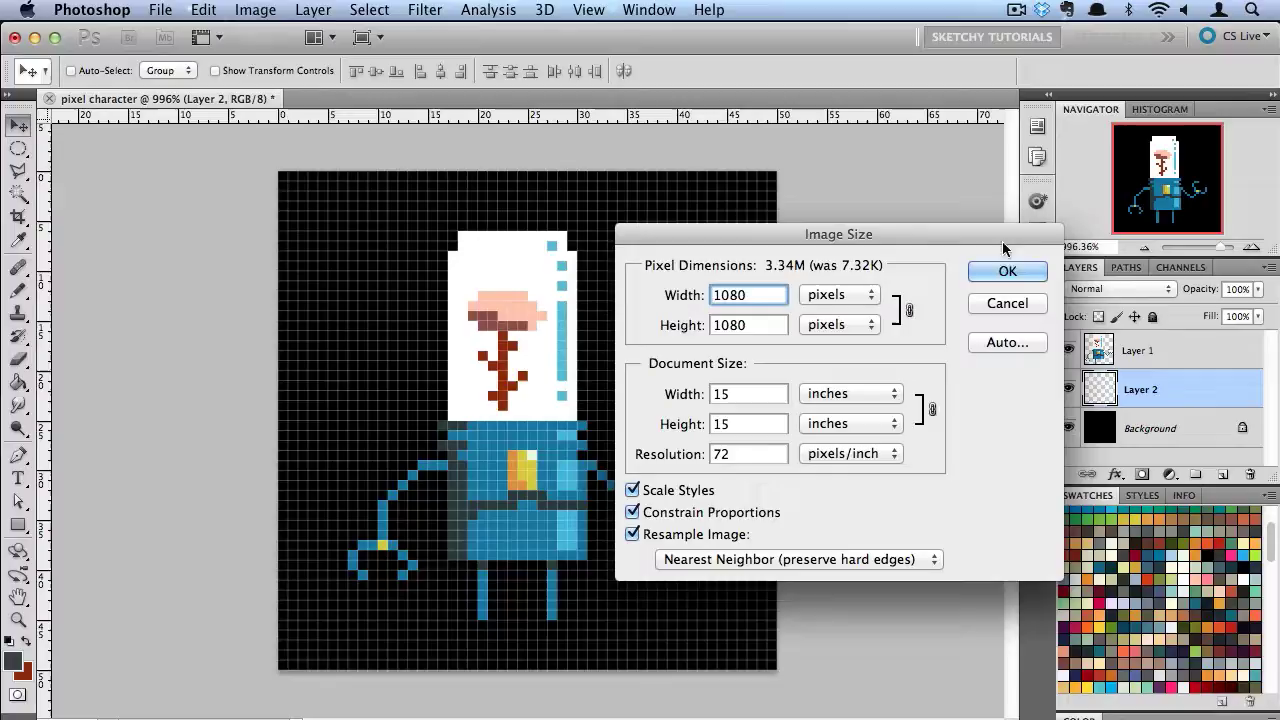
left_click(1003, 273)
scroll(232, 312, "down", 15)
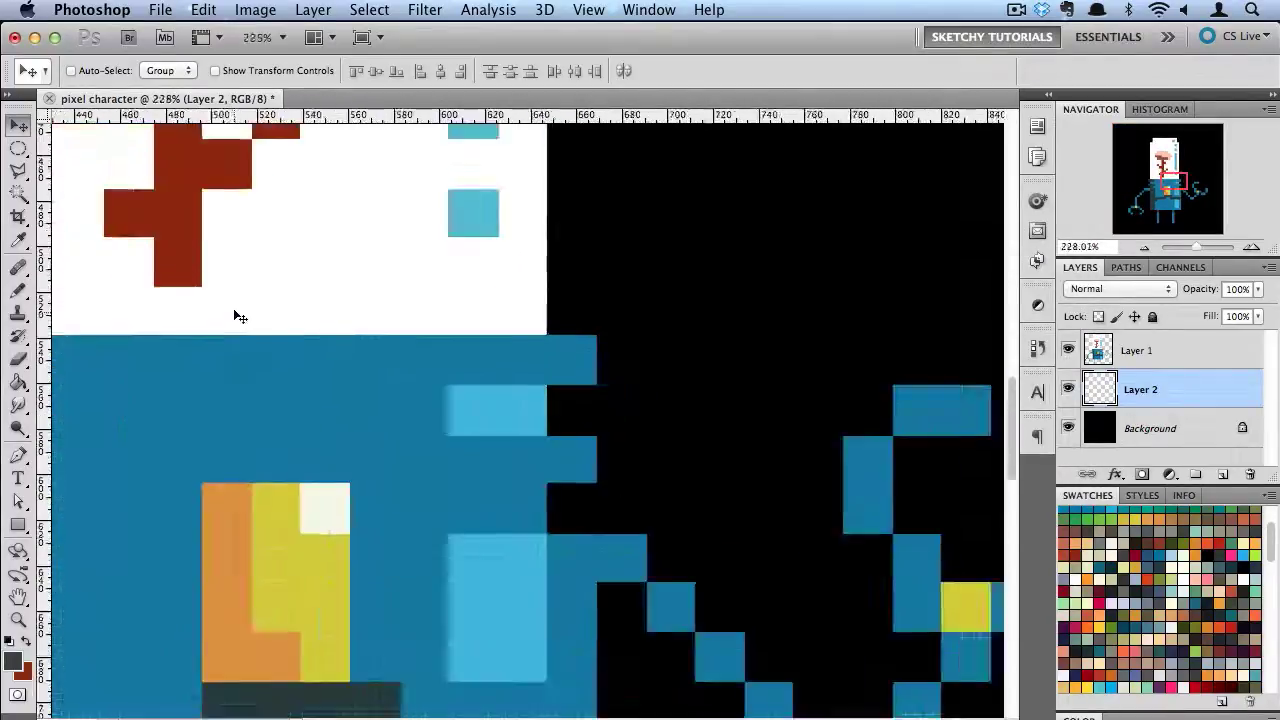
scroll(241, 318, "up", 5)
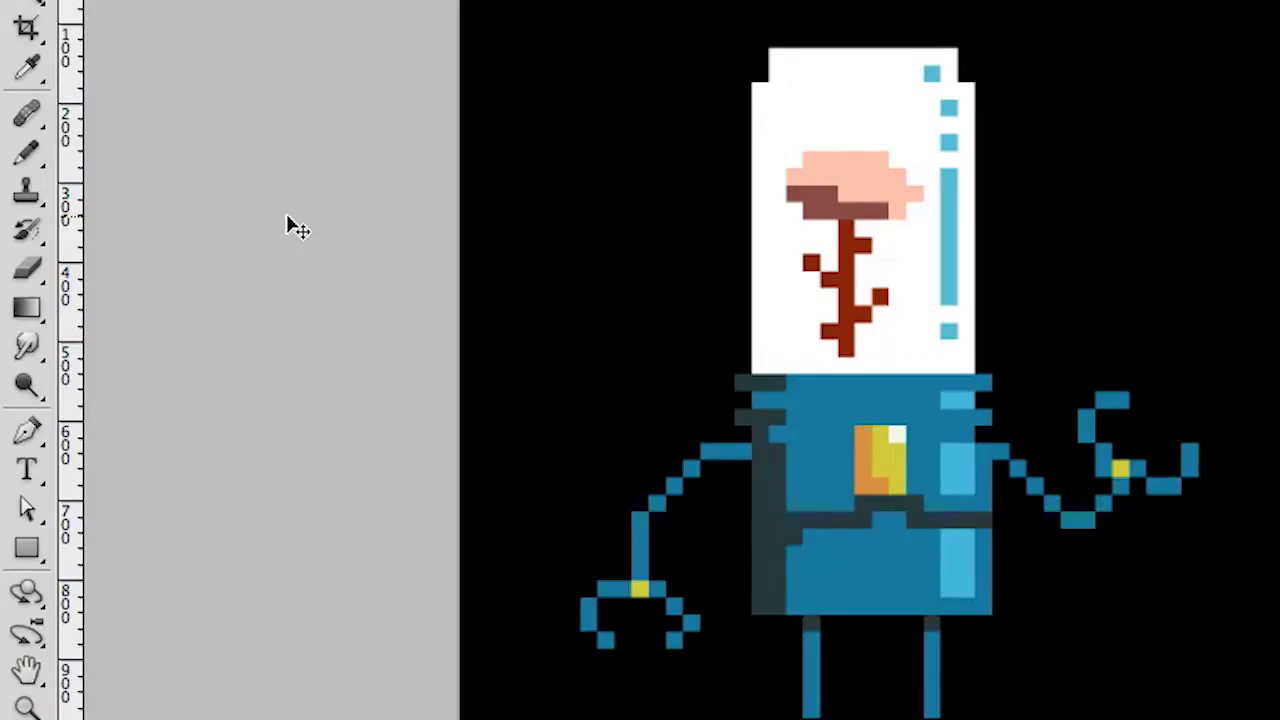
- Fill the empty layer behind the robot with a dark blue-gray to dark green-gray gradient as its backdrop
left_click(38, 303)
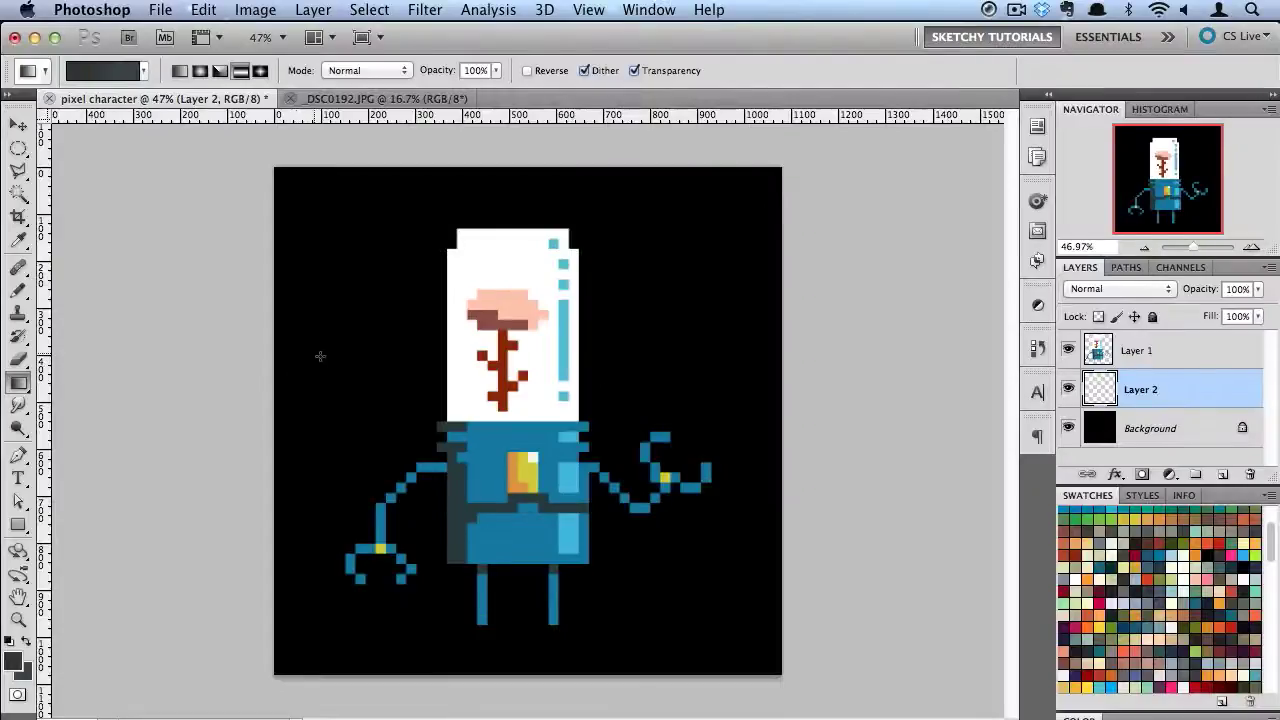
left_click_drag(631, 228, 626, 300)
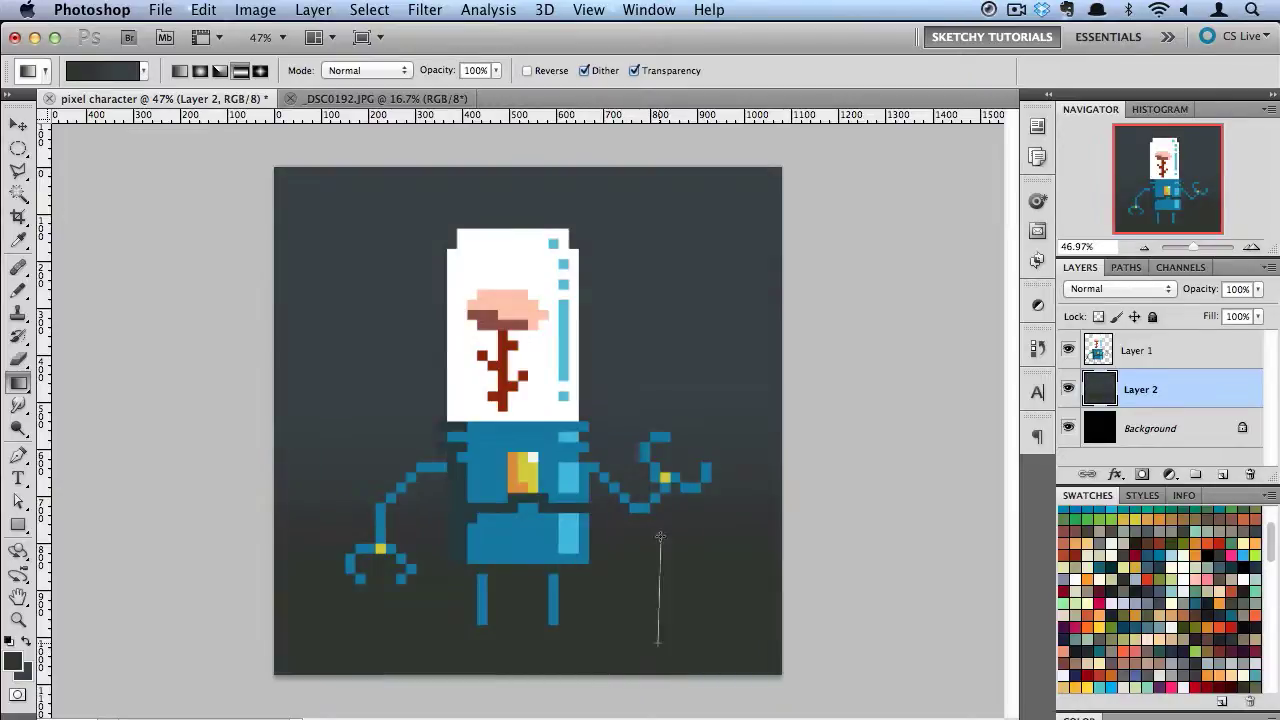
left_click_drag(660, 537, 660, 537)
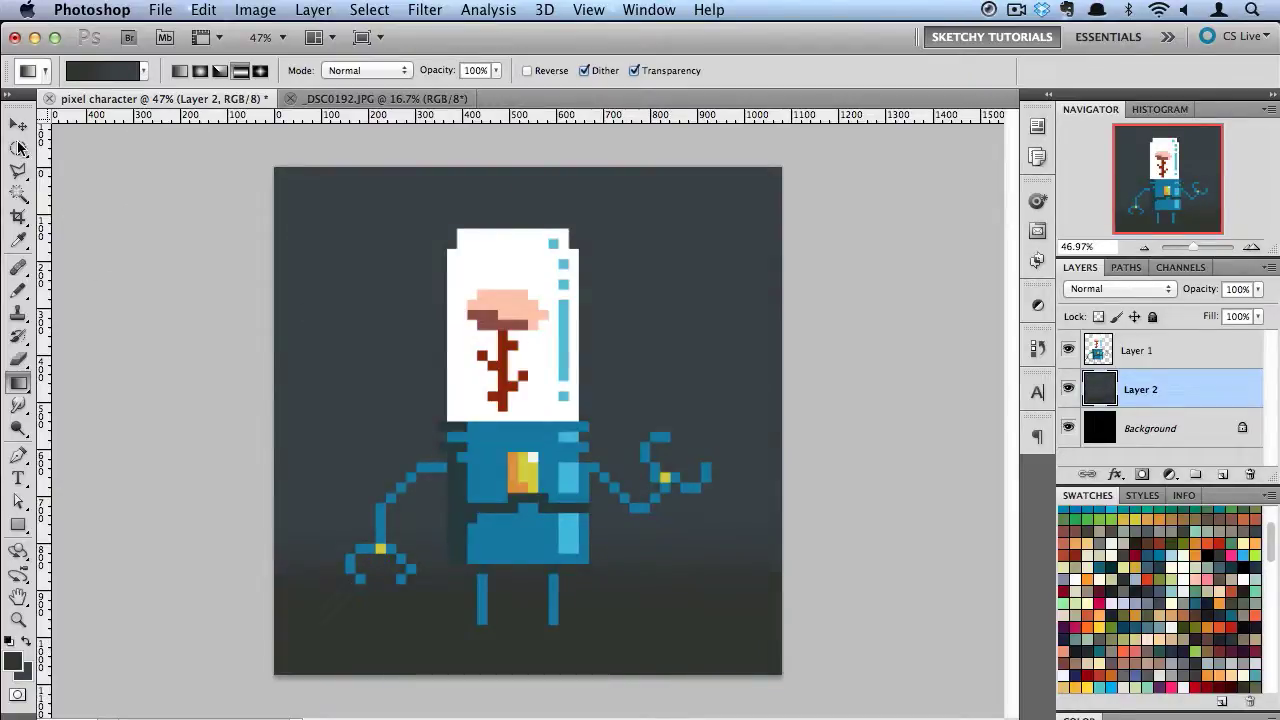
- Make a flat elliptical selection under the feet on a new layer and fill it with dark gray in Multiply mode
left_click(19, 148)
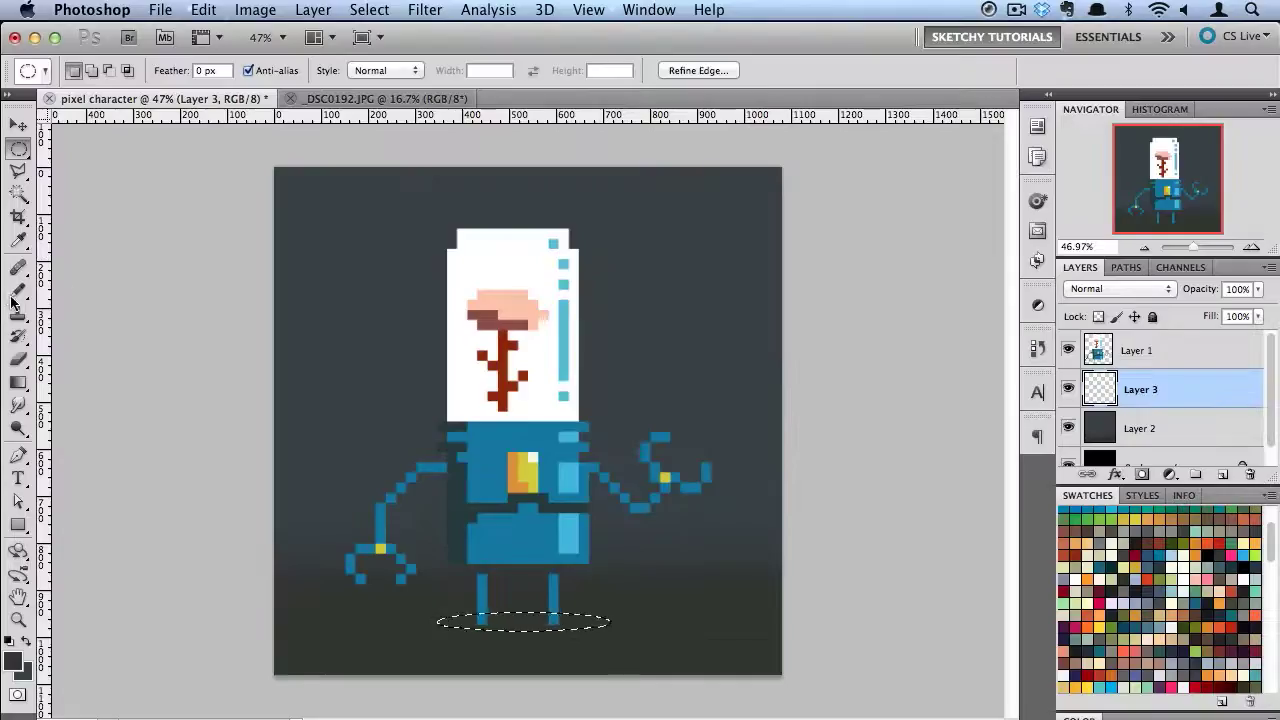
left_click(18, 381)
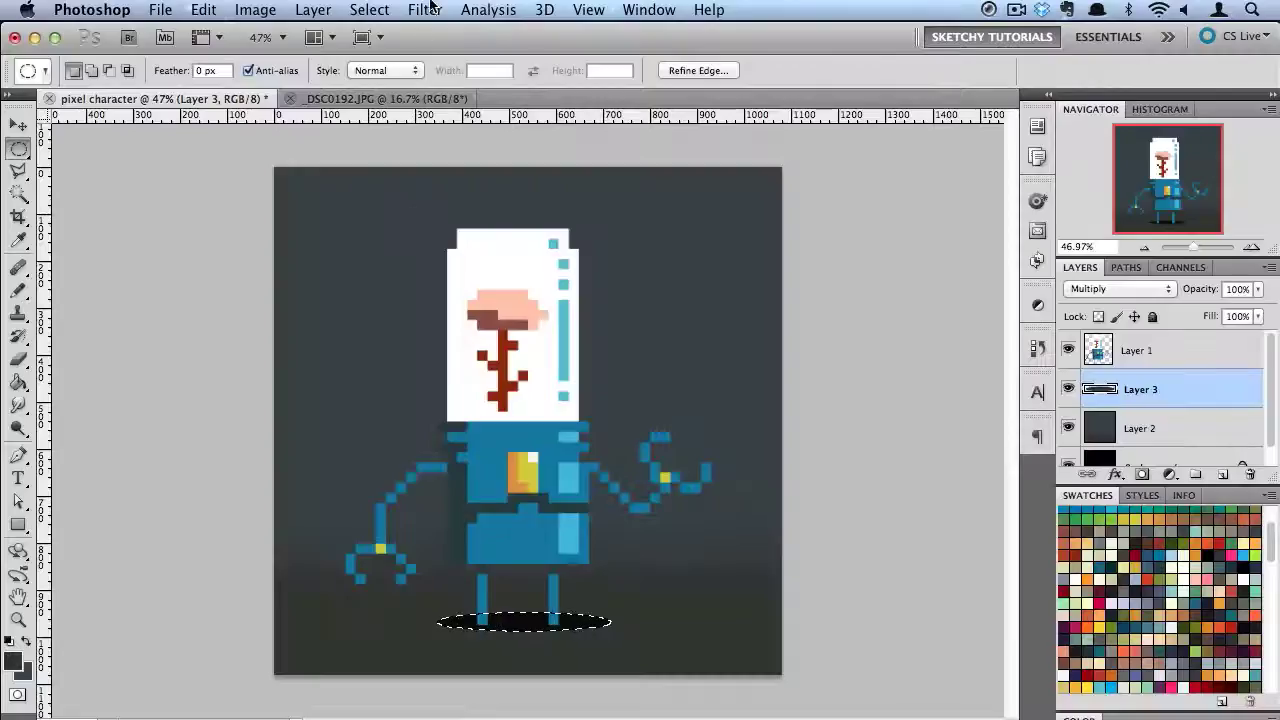
- Soften the elliptical shadow with Gaussian Blur, deselect it, and lower its layer's opacity to 32%
left_click(425, 10)
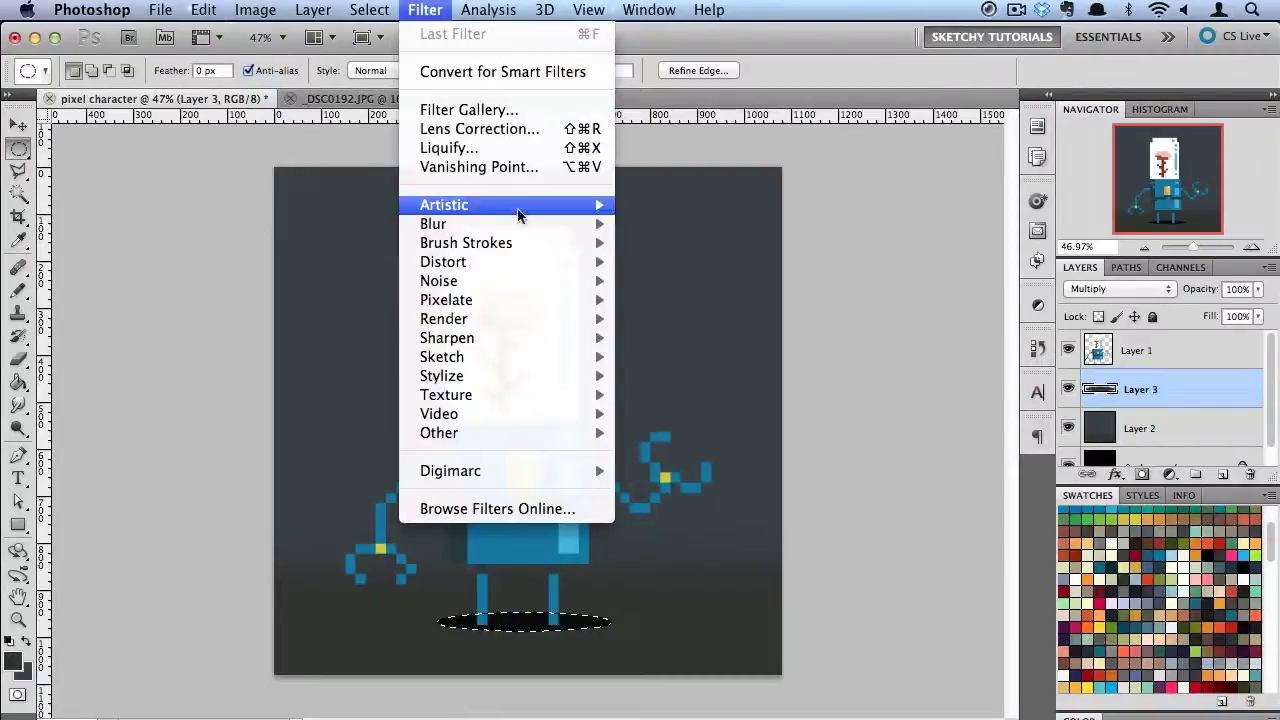
mouse_move(525, 229)
left_click(737, 297)
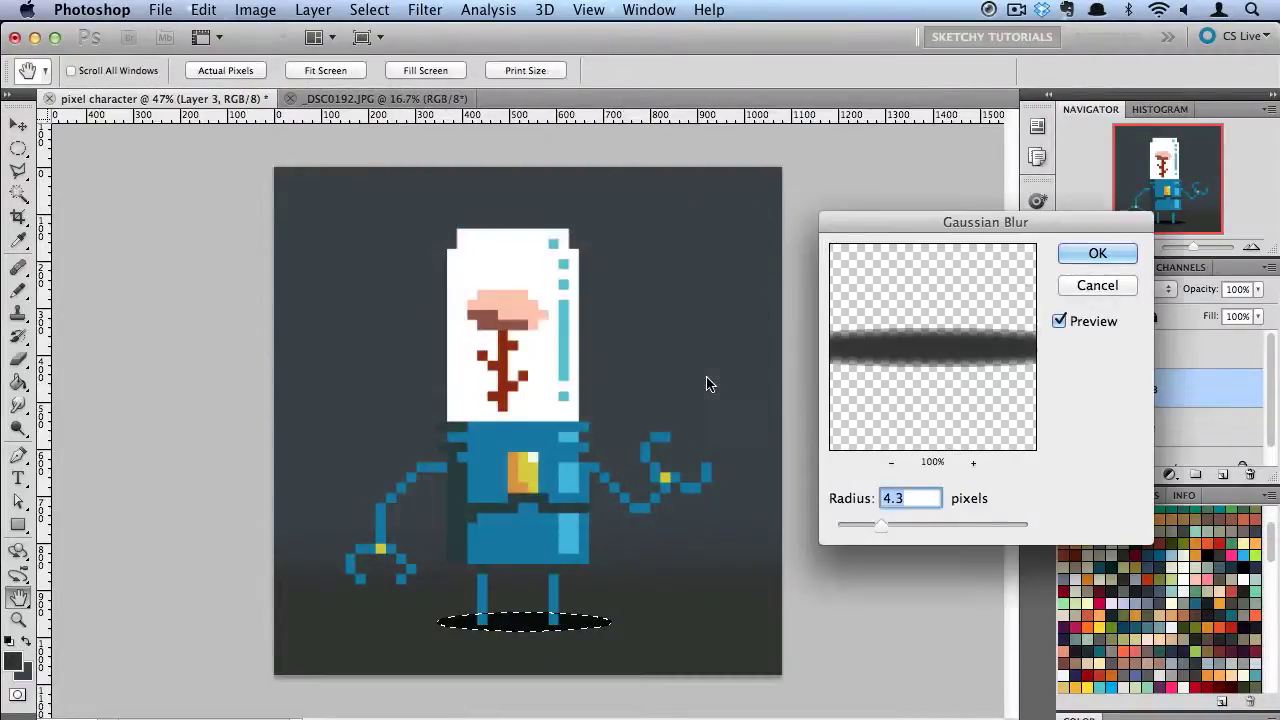
left_click_drag(884, 527, 911, 522)
left_click(1097, 253)
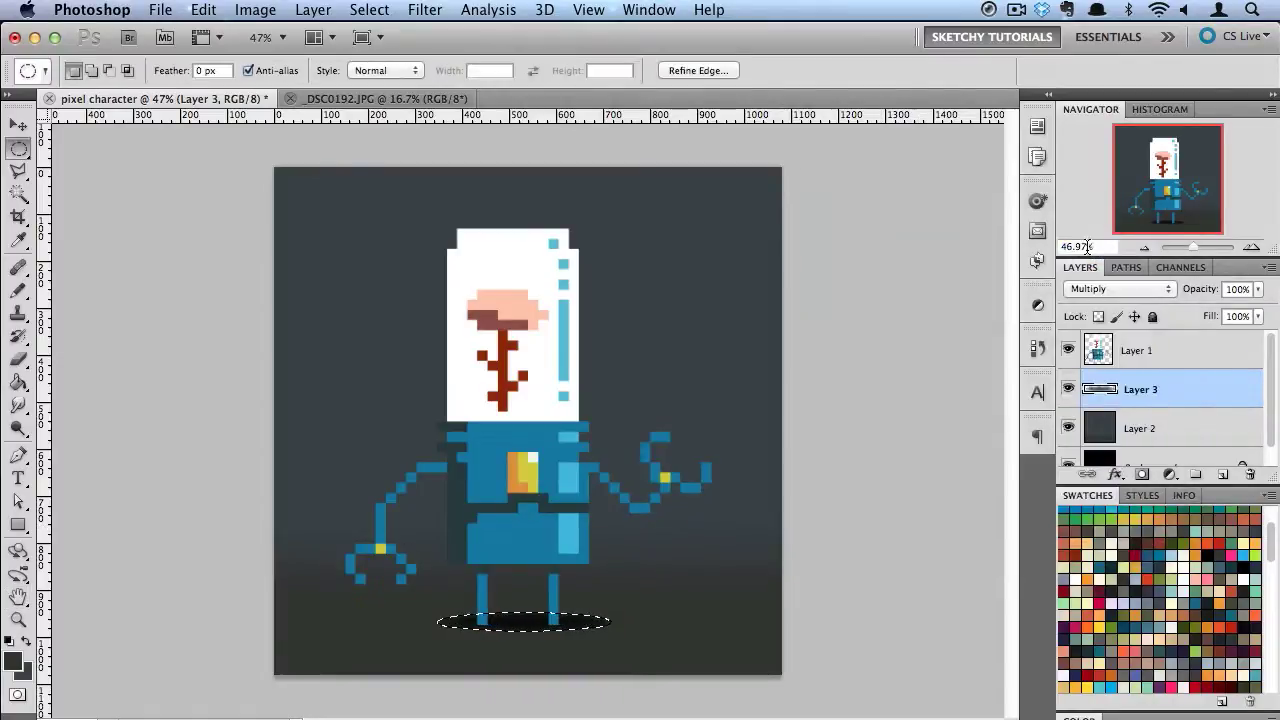
left_click(121, 178)
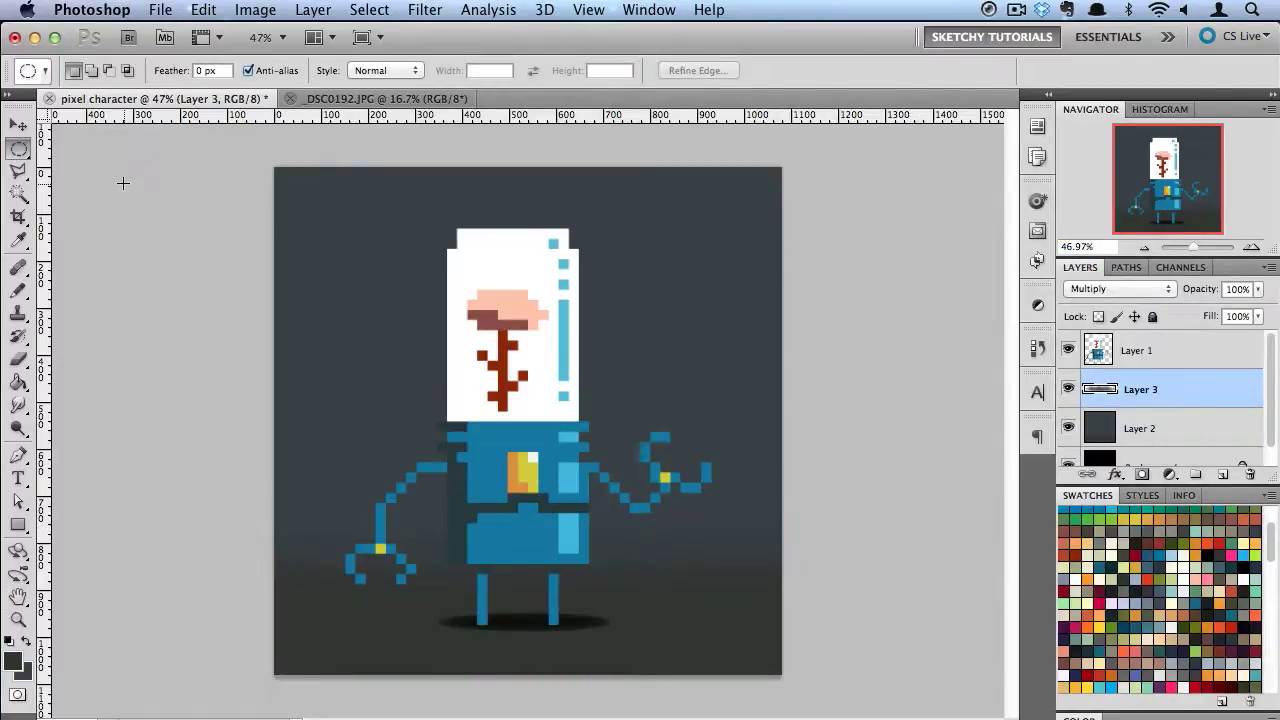
left_click_drag(1255, 290, 1199, 322)
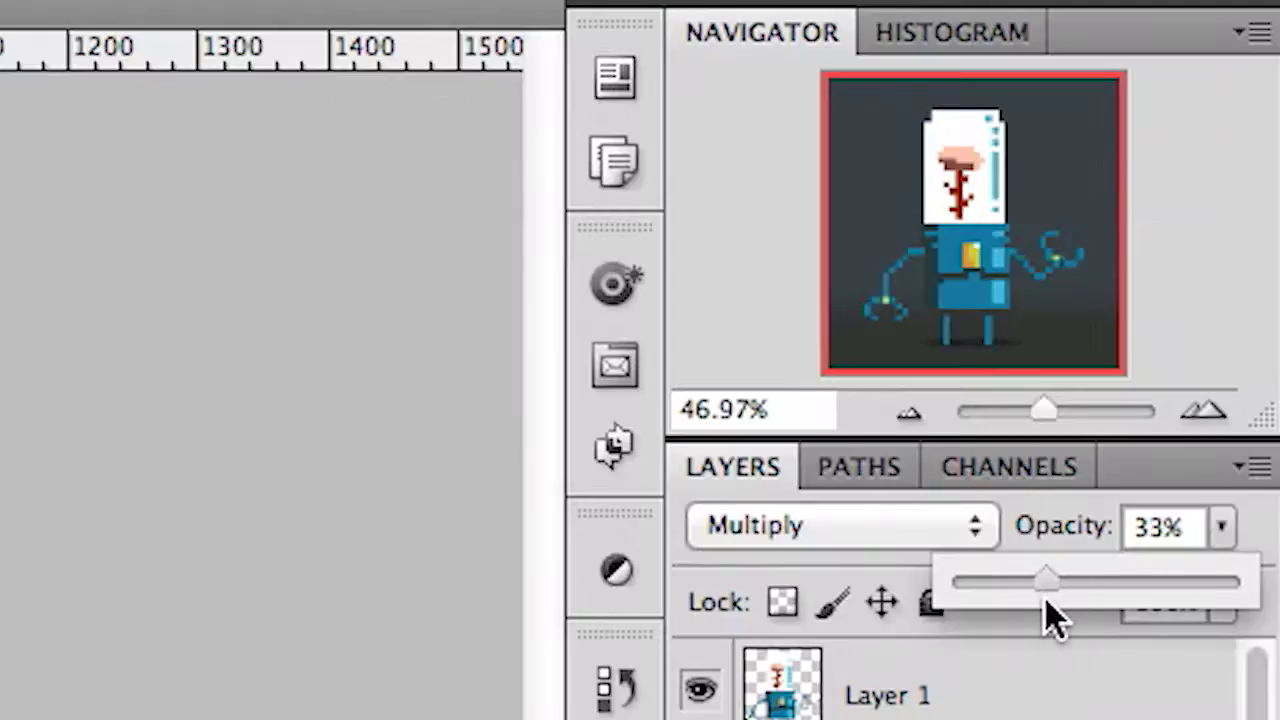
left_click_drag(1050, 615, 1046, 615)
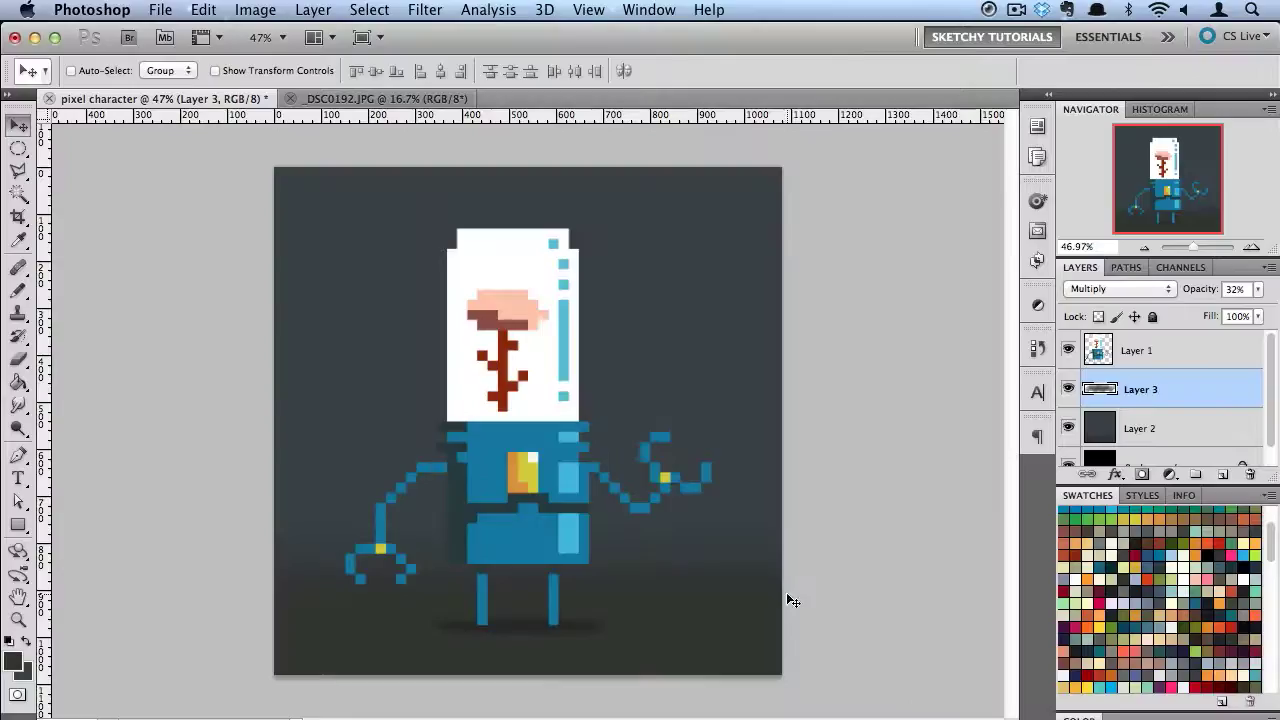
- Copy the whole gray texture from _DSC0192.JPG and paste it into the pixel character document above Layer 1
left_click(385, 98)
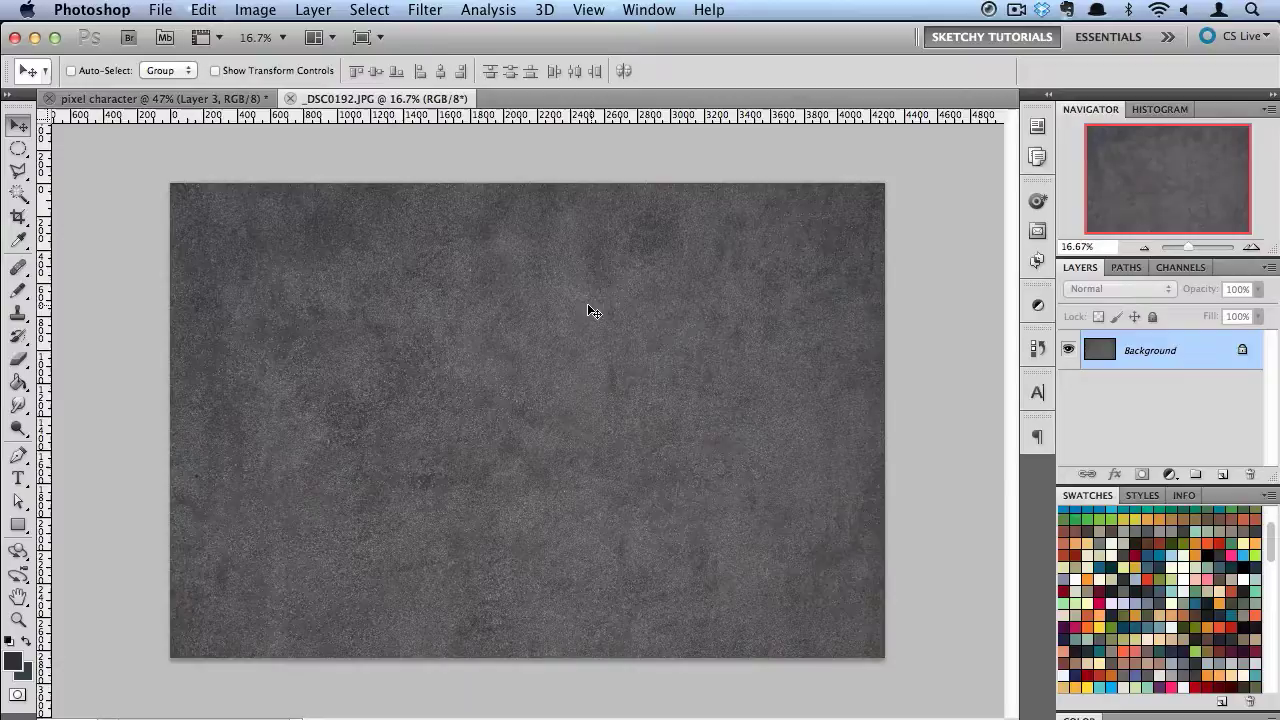
key("super+a")
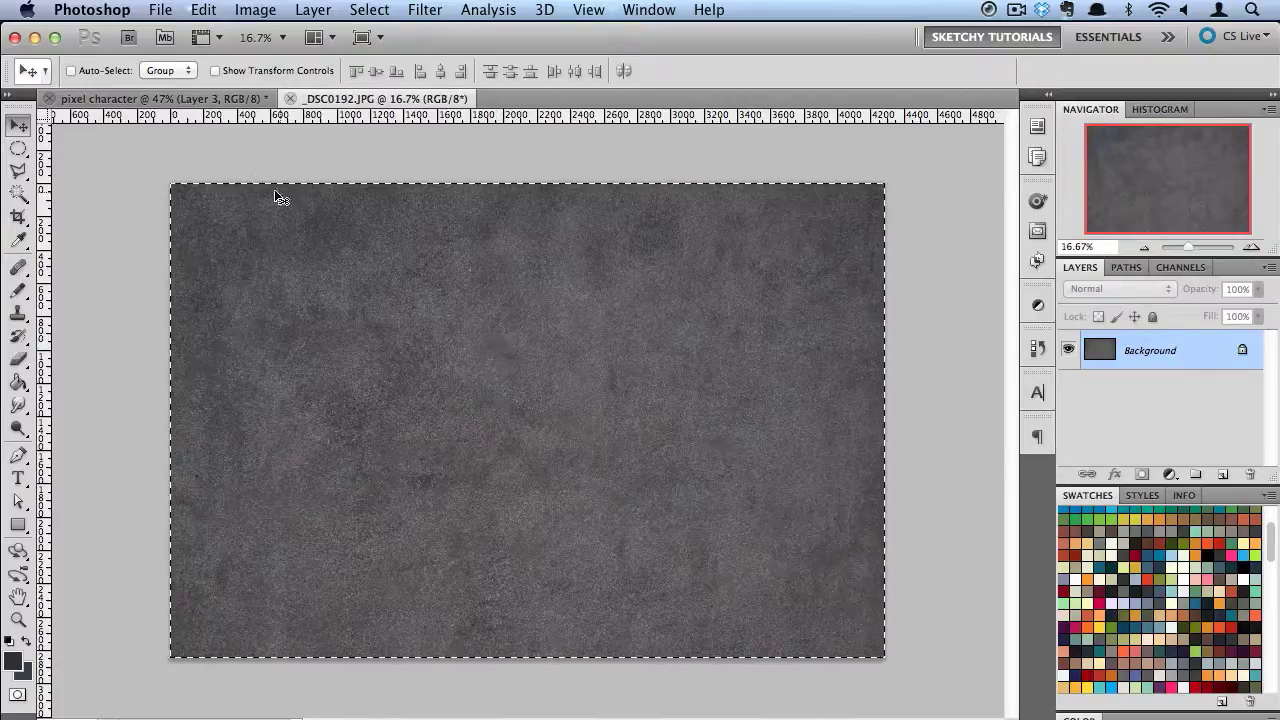
left_click(212, 97)
left_click(1192, 351)
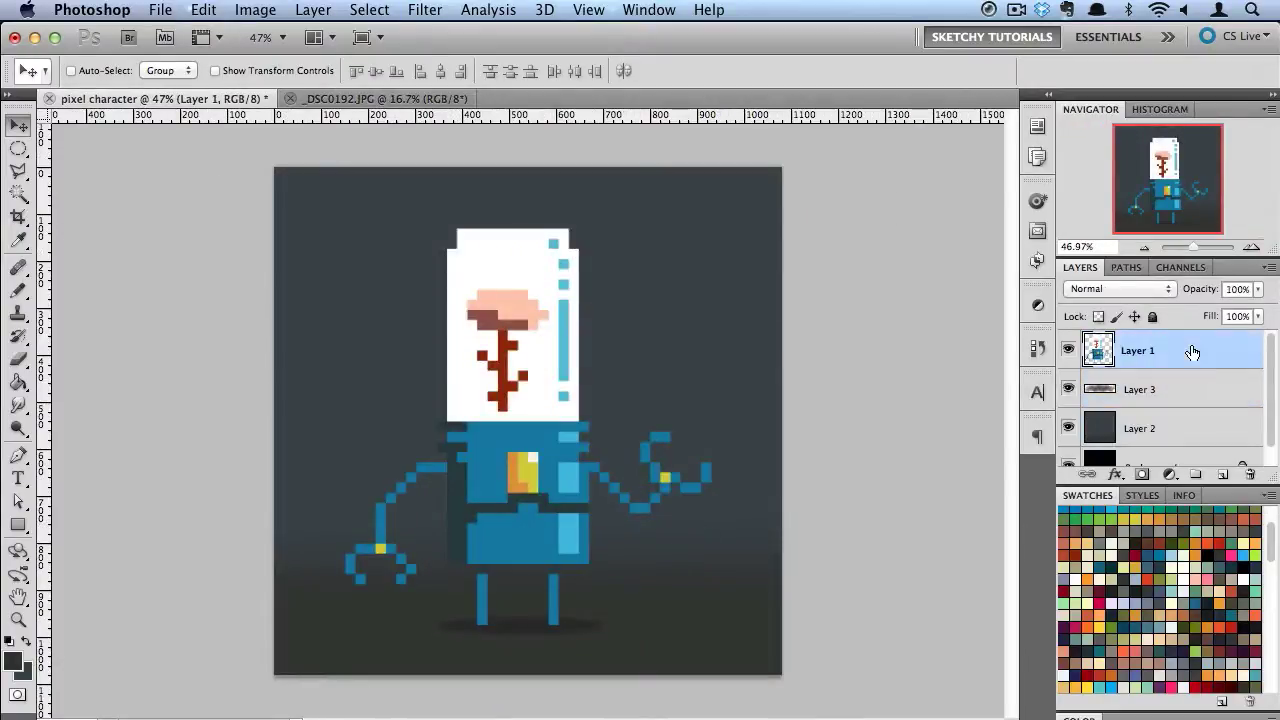
key("super+v")
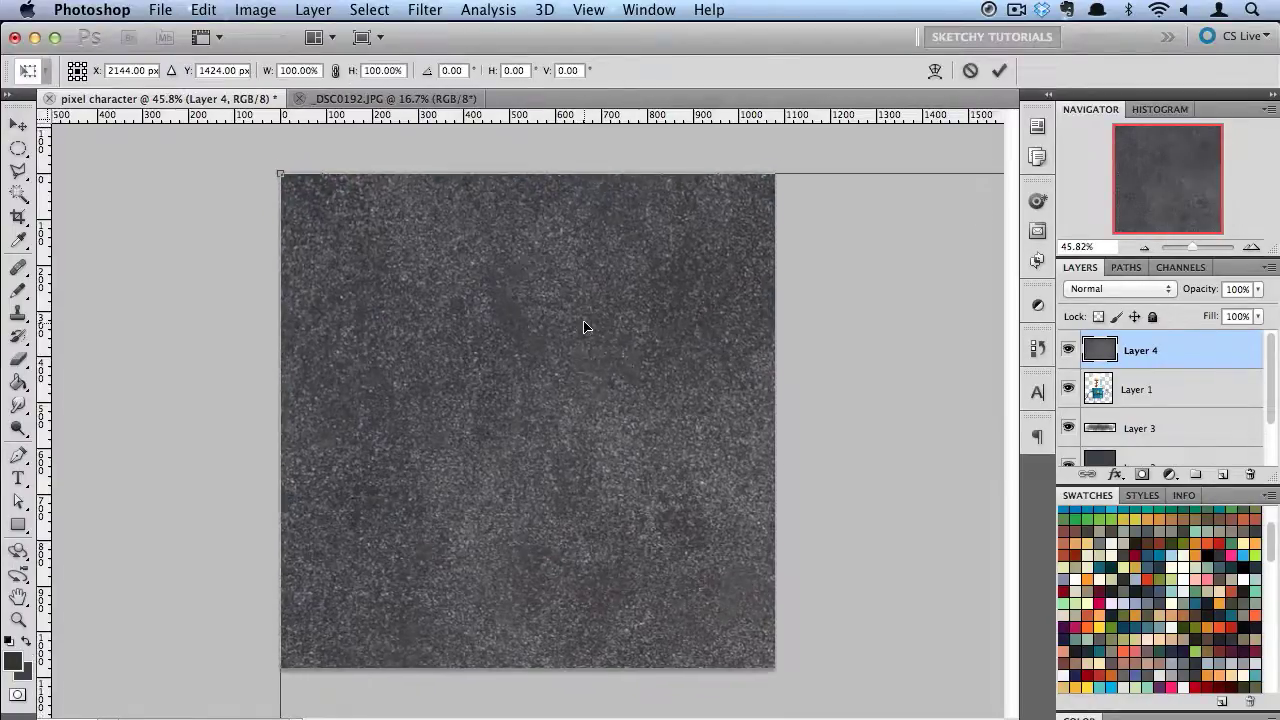
- Scale the pasted texture down proportionally to nearly the canvas height and position it over the whole robot
scroll(584, 327, "down", 5)
left_click_drag(745, 496, 609, 412)
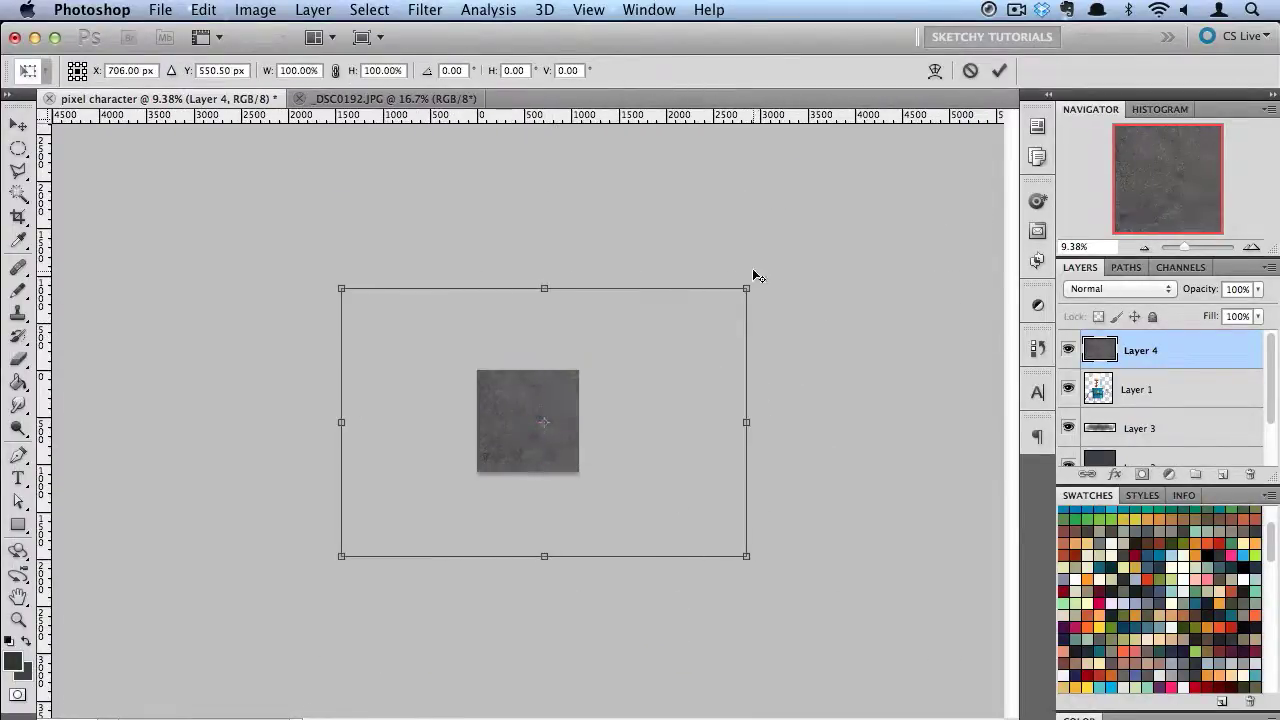
left_click_drag(748, 289, 612, 377)
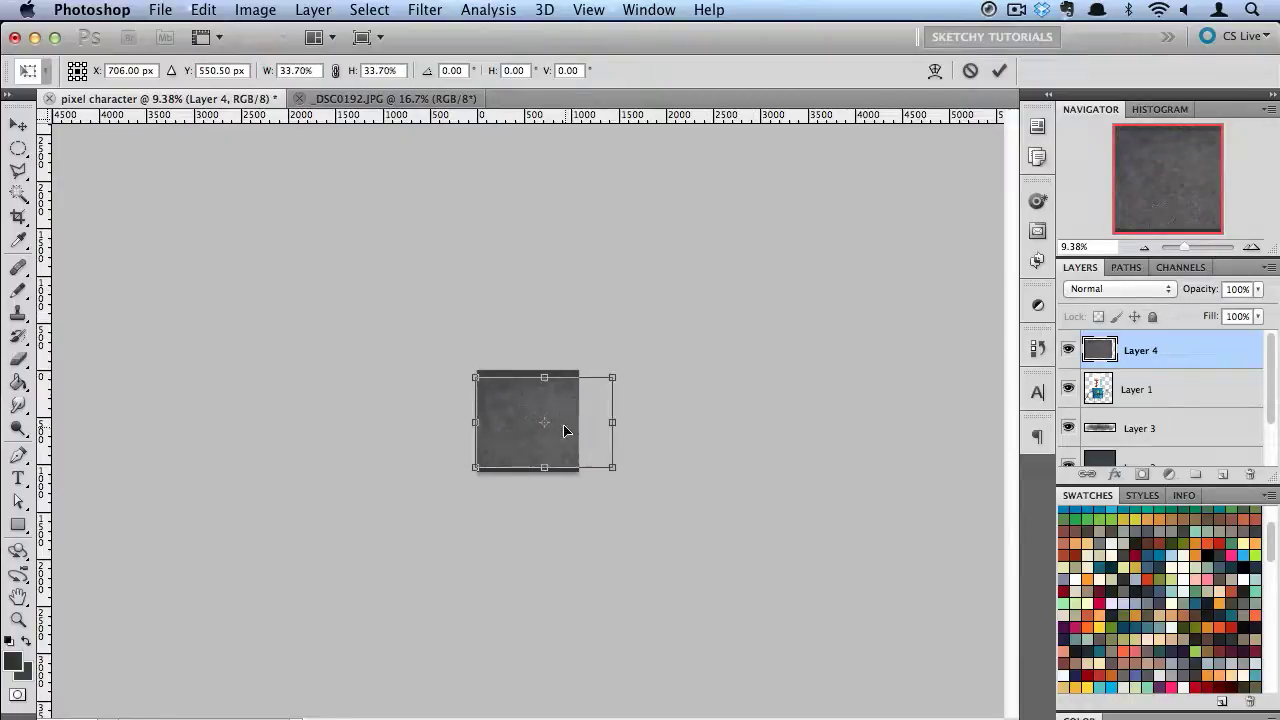
scroll(548, 415, "up", 3)
scroll(663, 363, "up", 3)
scroll(658, 364, "down", 2)
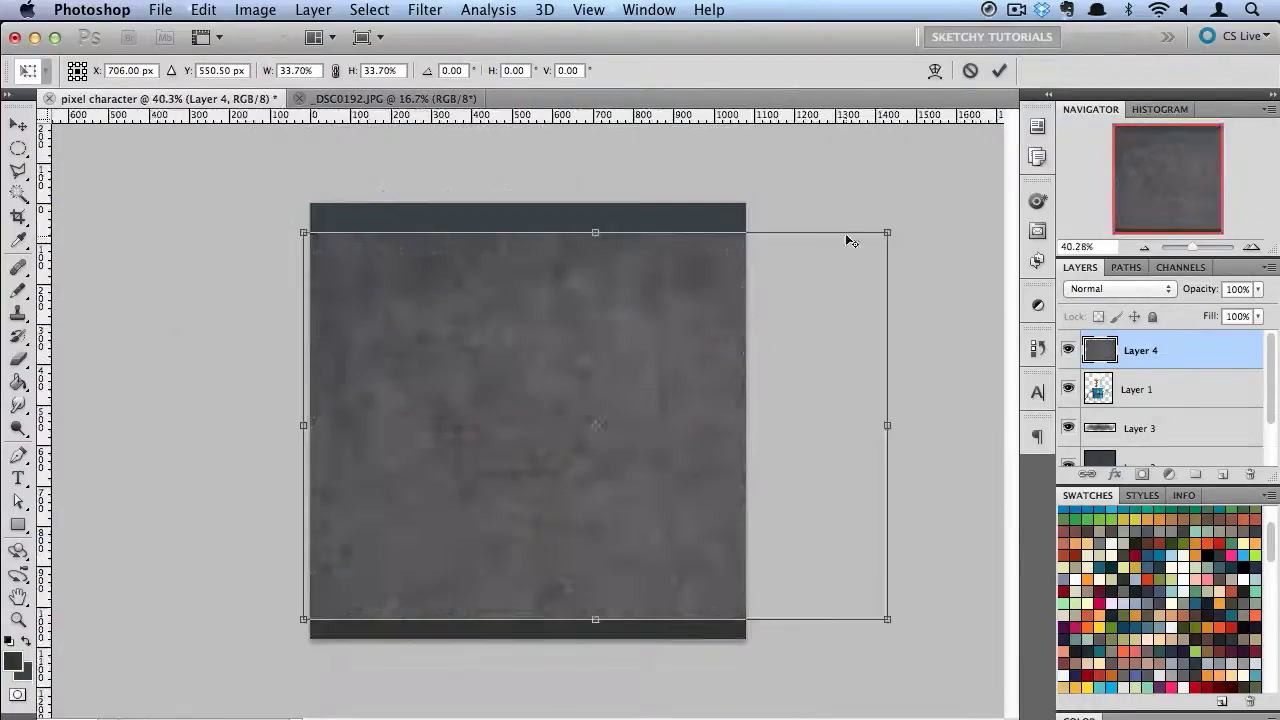
left_click_drag(889, 231, 869, 245)
left_click_drag(788, 315, 720, 327)
key("Return")
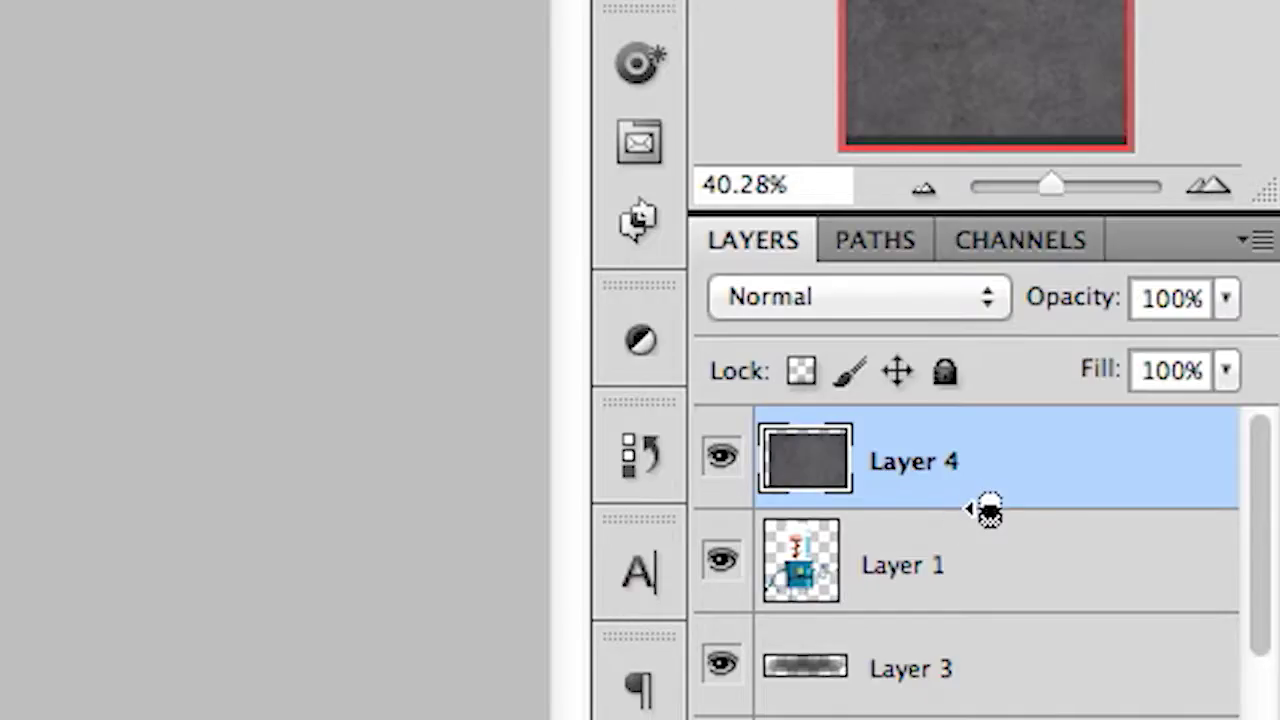
- Clip the texture to the robot's layer and blend it in Multiply mode at 62% opacity
left_click(988, 510, "alt")
left_click(928, 290)
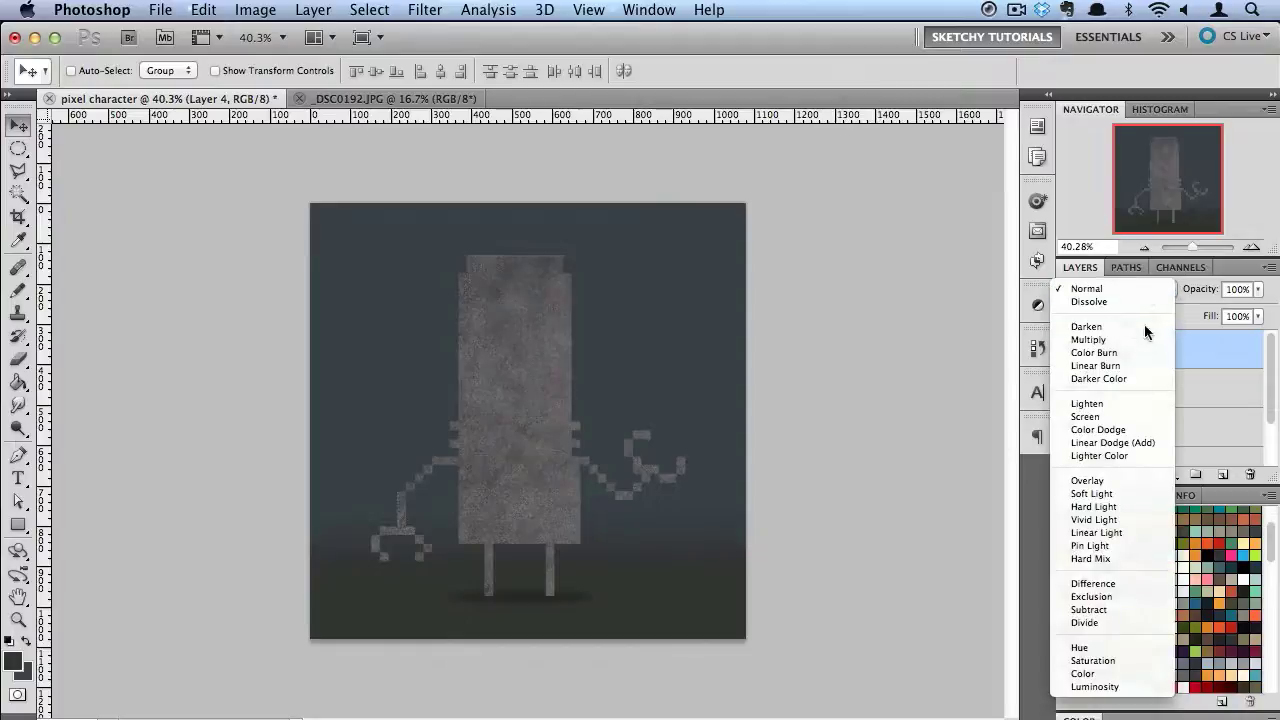
left_click(1147, 335)
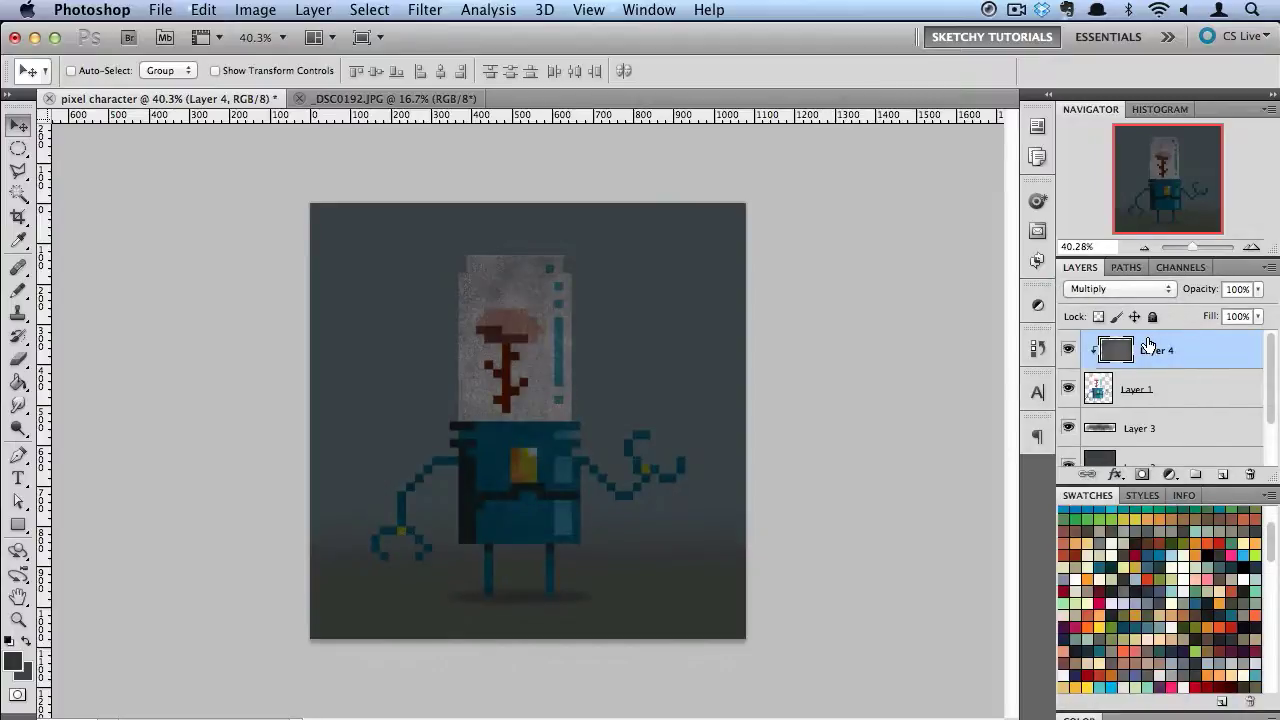
left_click(1258, 289)
left_click_drag(1232, 316, 1226, 316)
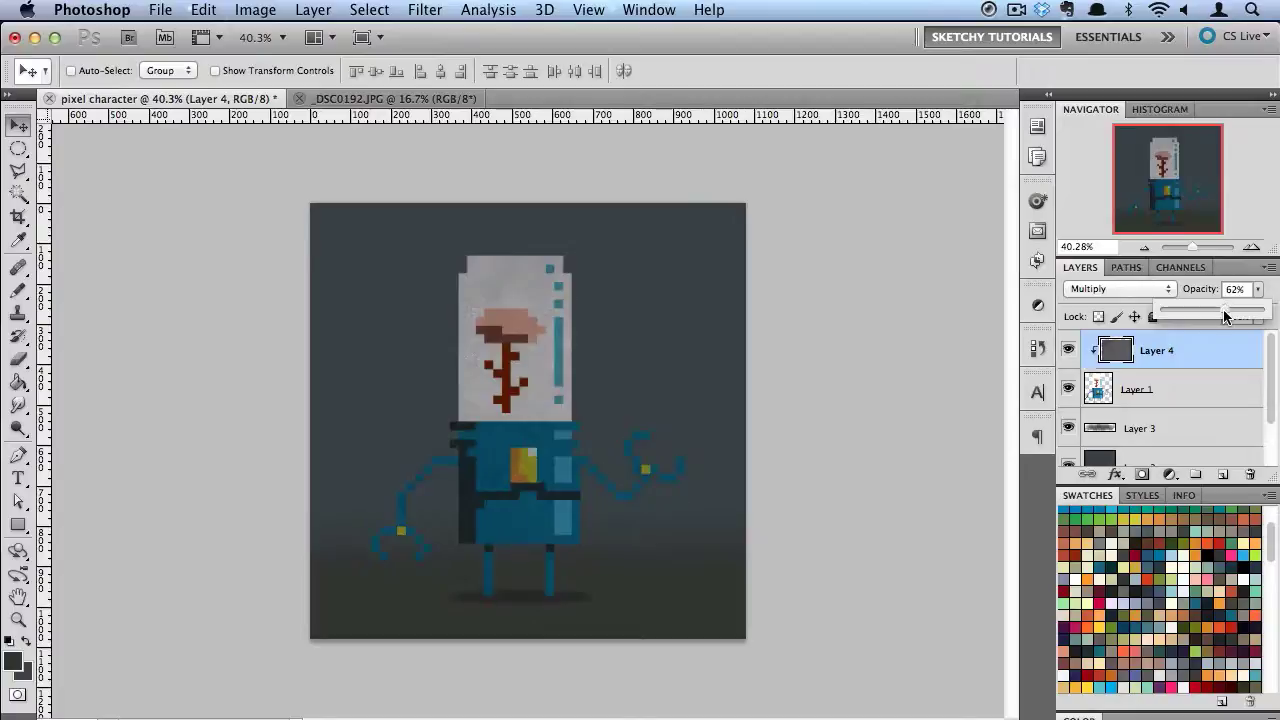
left_click(1203, 362)
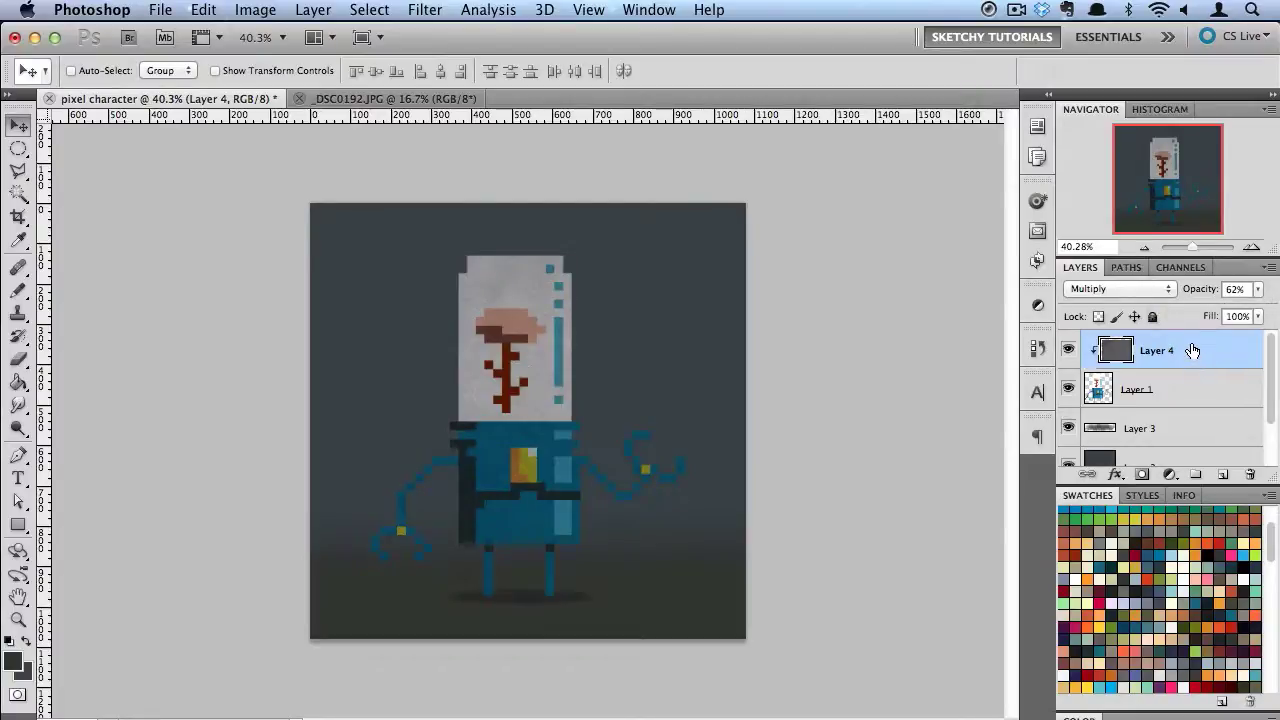
- Brighten the texture and raise its contrast with Levels, using a black input of 41, and set its opacity to 57%
key("super+l")
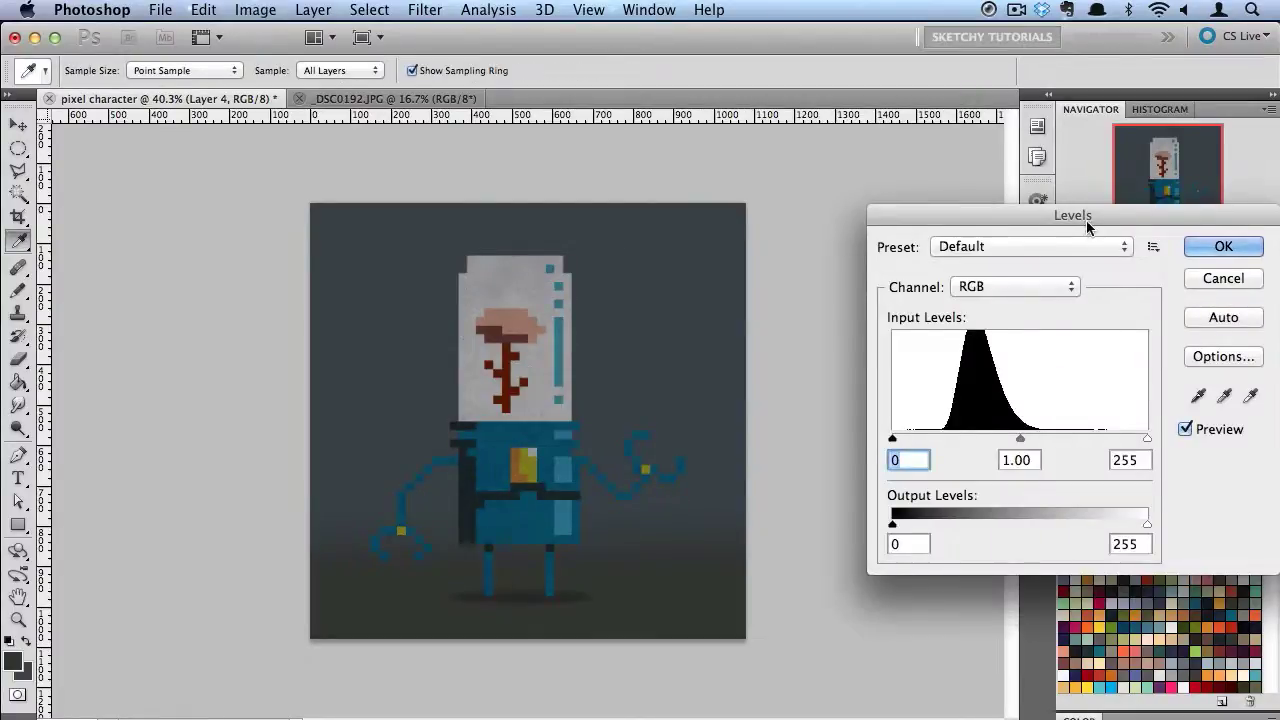
left_click_drag(1086, 195, 981, 195)
left_click_drag(1030, 418, 917, 418)
left_click_drag(776, 421, 818, 420)
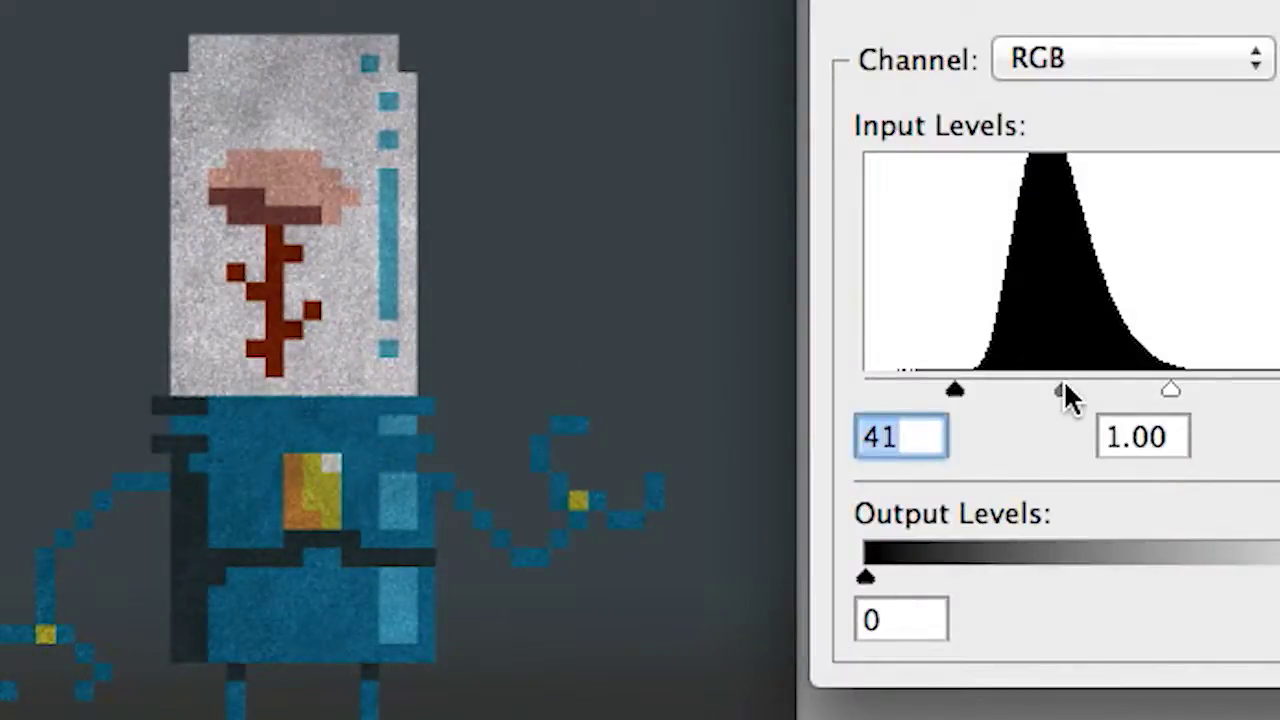
left_click_drag(1063, 390, 1025, 398)
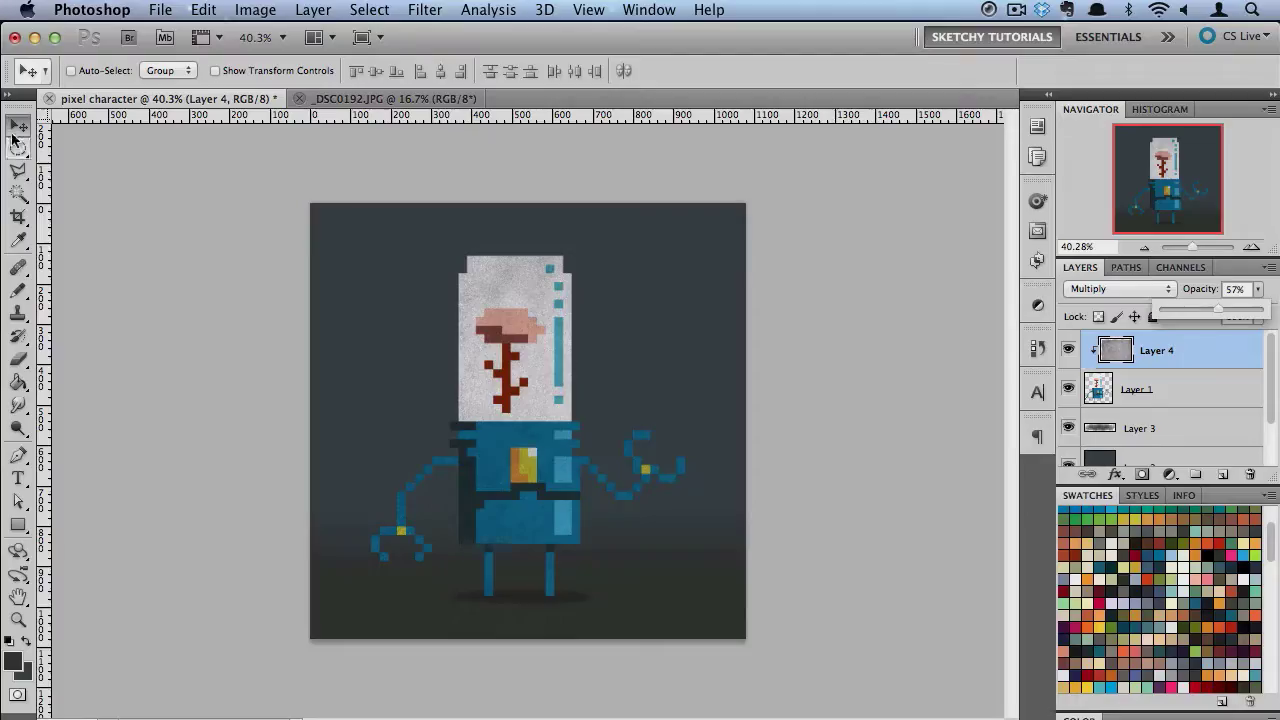
left_click(276, 303)
scroll(276, 303, "up", 5)
scroll(276, 306, "up", 4)
left_click_drag(768, 438, 611, 243)
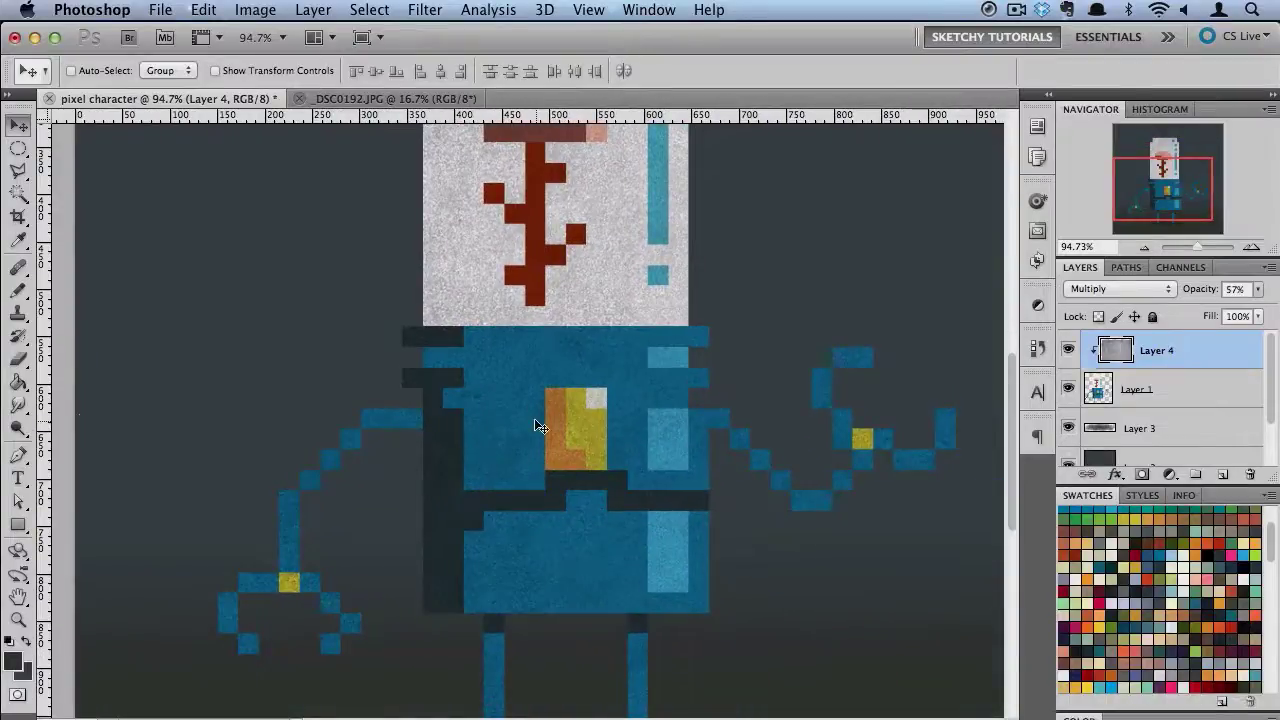
scroll(534, 418, "down", 3)
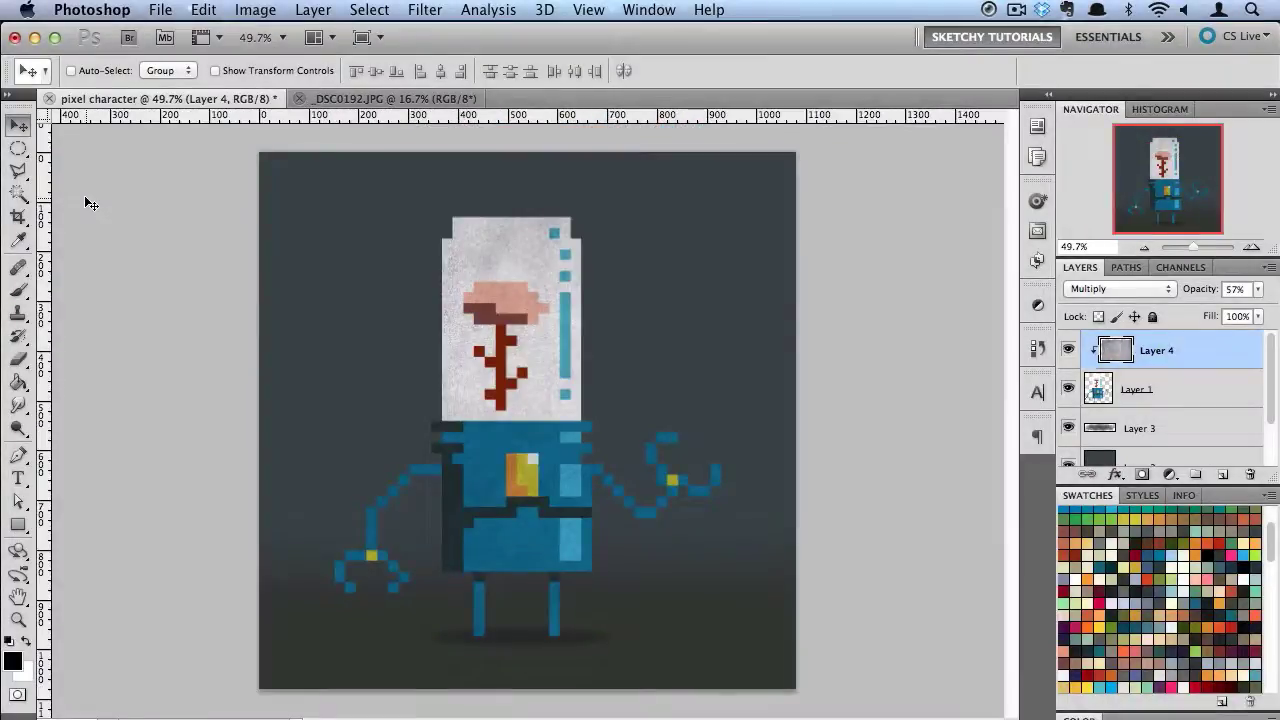